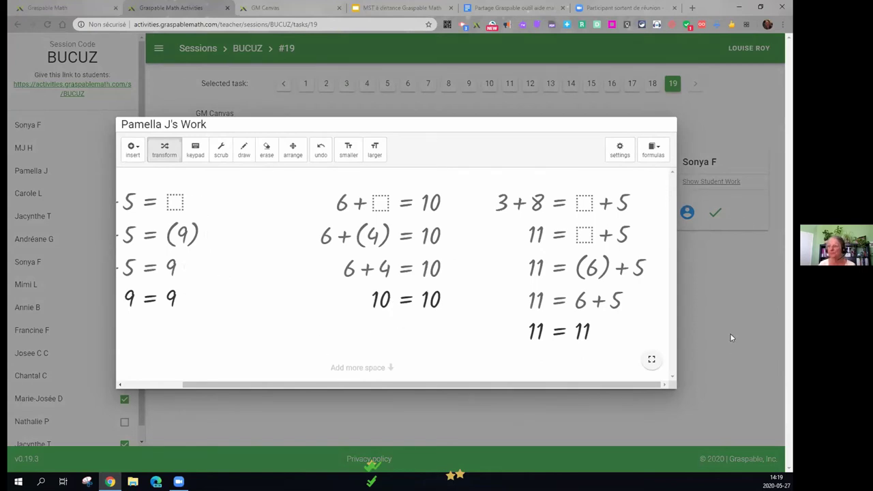
- Close the open student work and return from the BUCUZ session to the list of all sessions
click(322, 104)
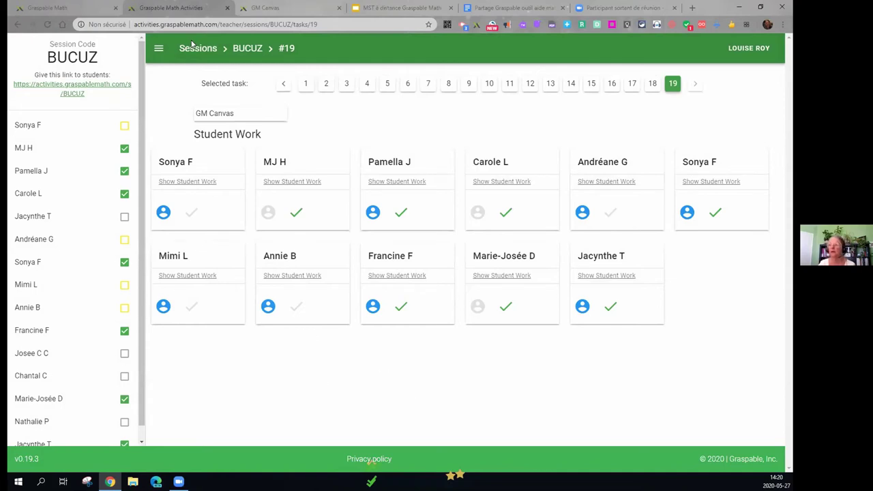
click(159, 49)
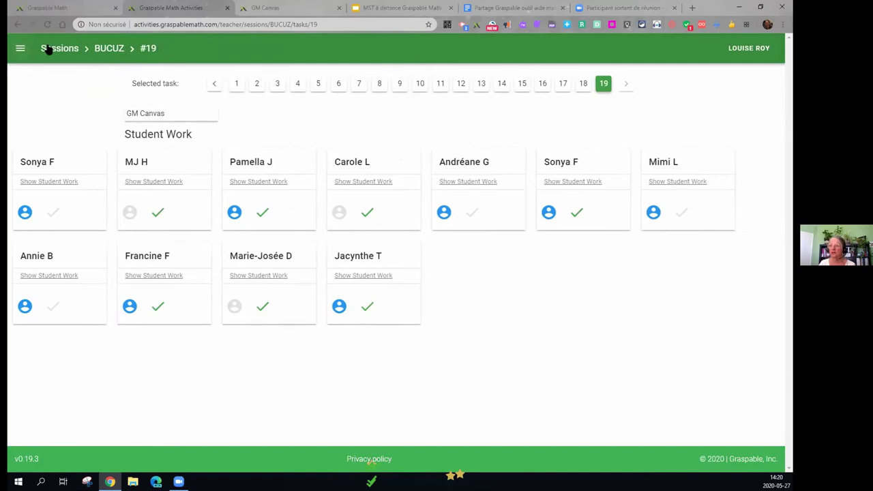
click(21, 48)
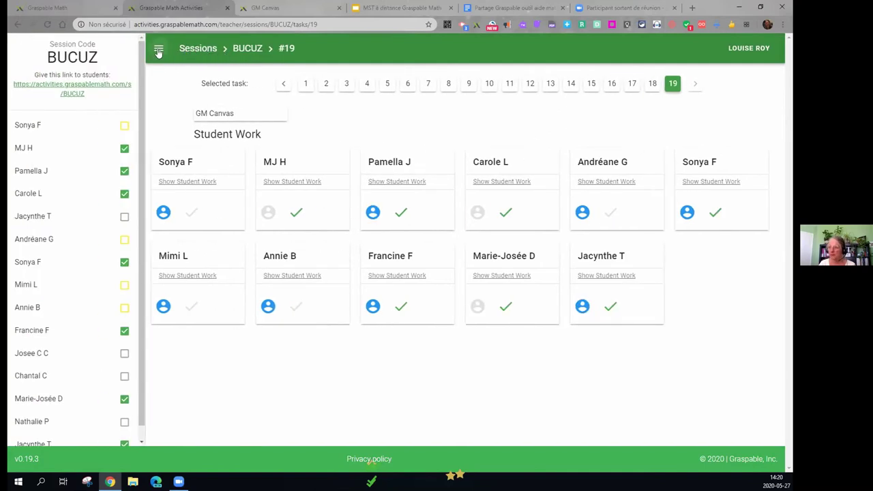
click(198, 48)
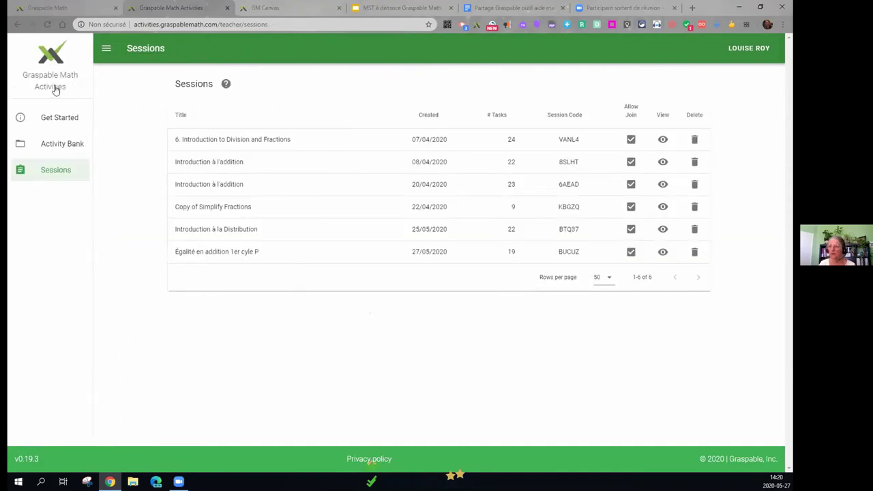
- Look through the Get Started page with its introductory videos and account information
click(58, 116)
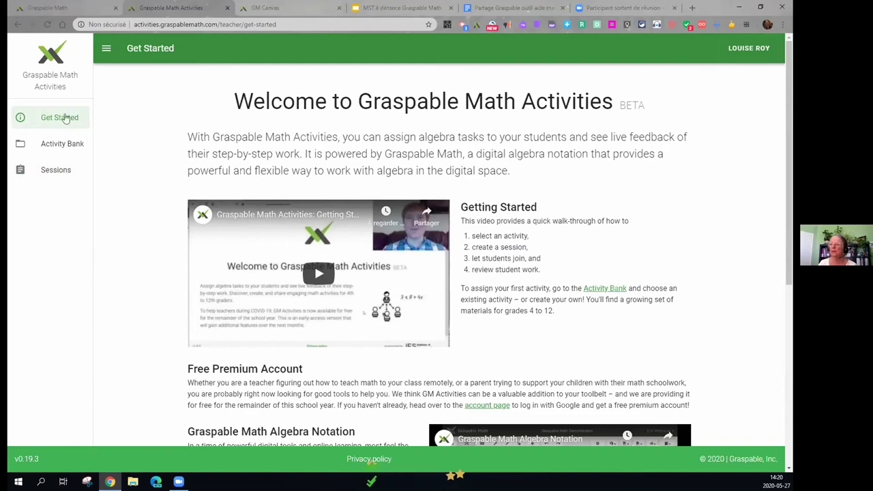
scroll(409, 259, down, 5)
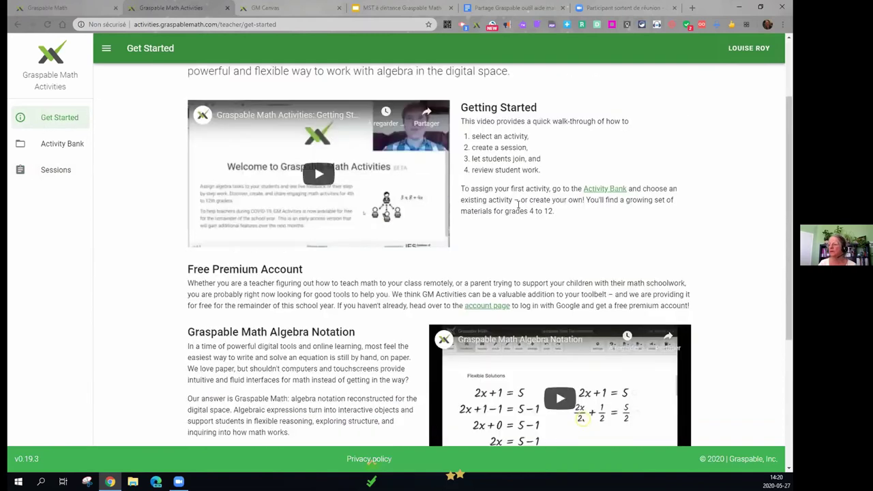
scroll(382, 256, up, 4)
scroll(382, 256, up, 2)
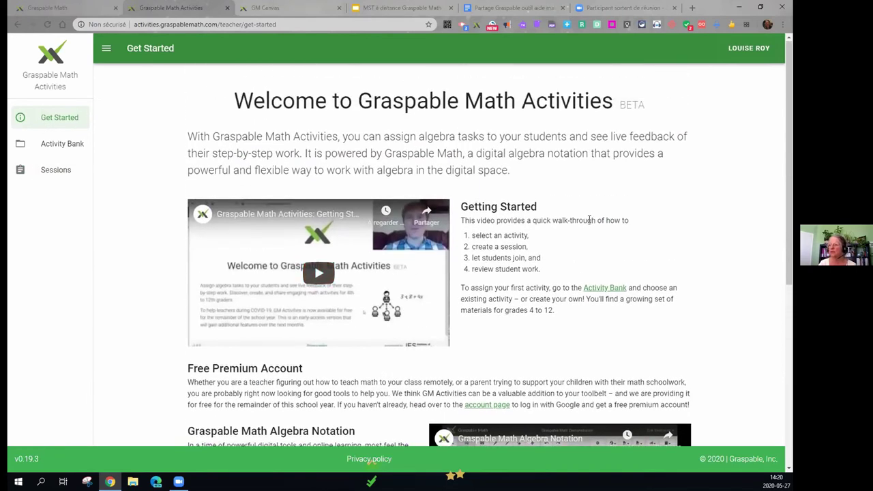
- Open the Activity Bank and look over its Explore and Featured sections
click(45, 149)
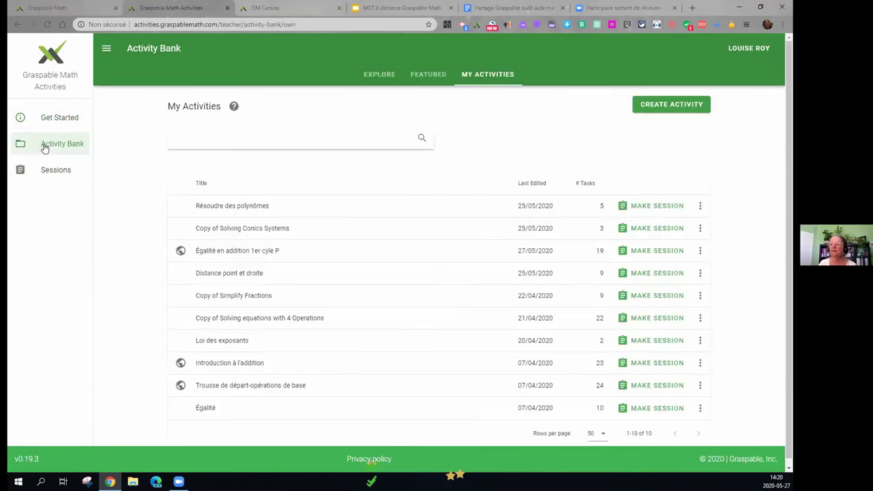
click(379, 76)
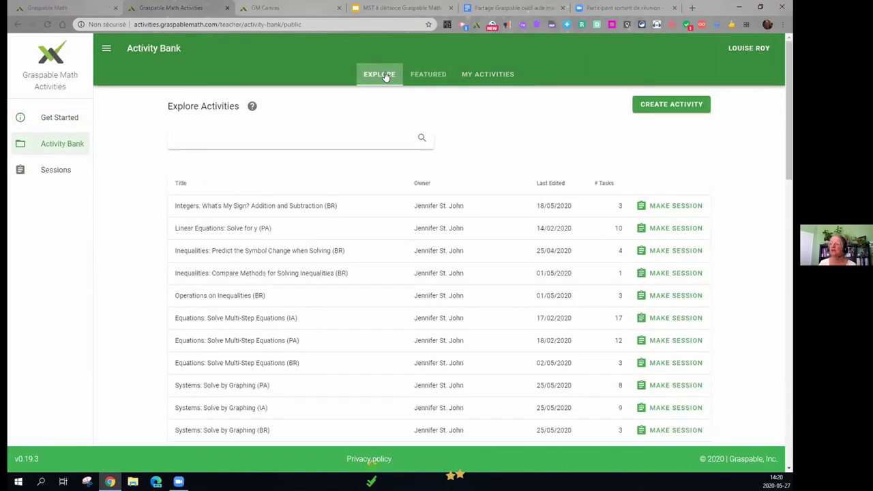
click(416, 77)
click(473, 77)
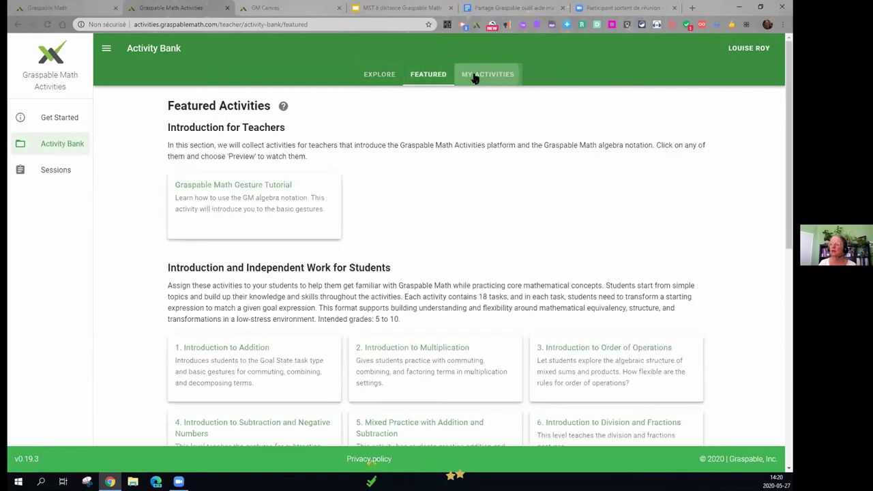
- Browse the public activities under Explore, examining their titles, owners and session options
click(379, 75)
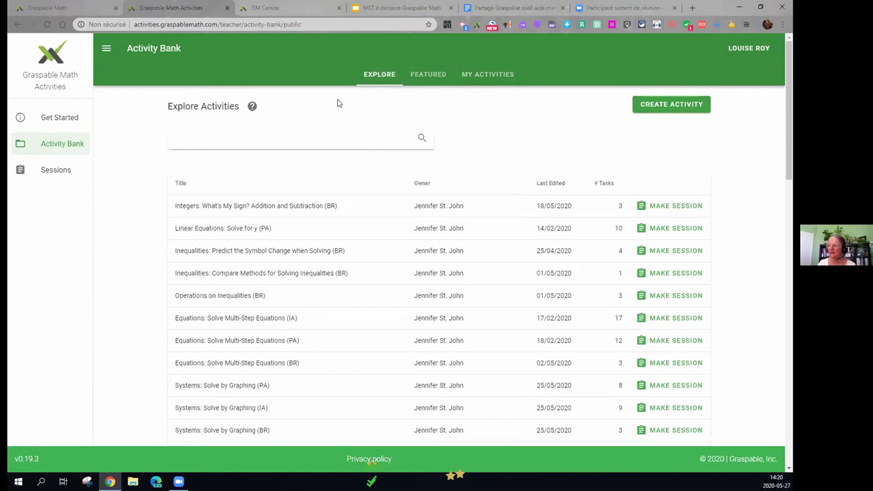
scroll(755, 180, down, 1)
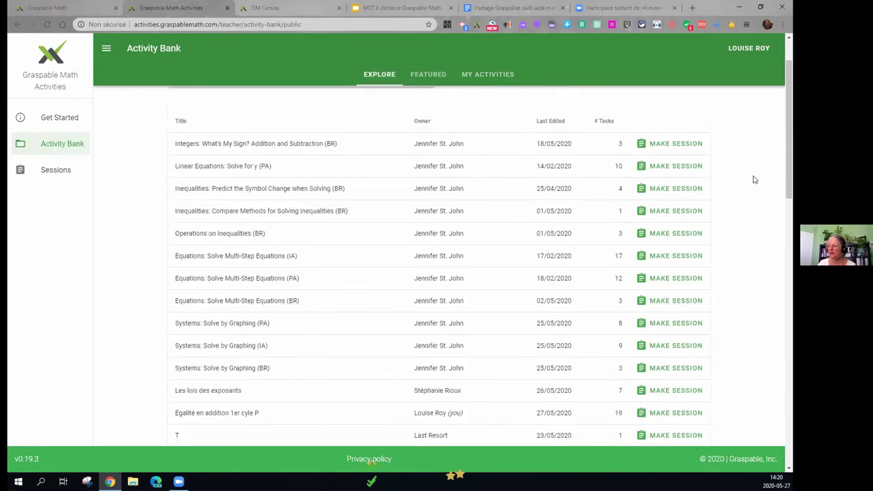
scroll(754, 180, up, 1)
scroll(755, 180, down, 2)
scroll(754, 179, down, 7)
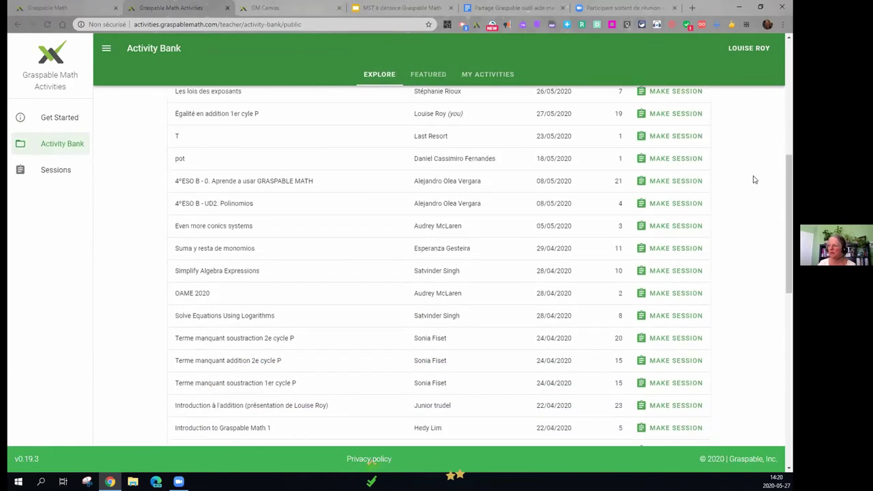
scroll(755, 179, down, 4)
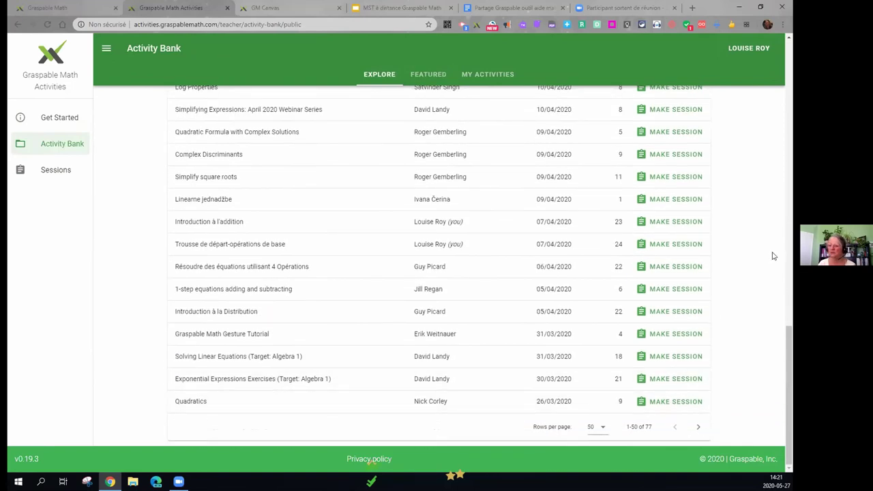
scroll(751, 253, up, 4)
scroll(750, 252, up, 9)
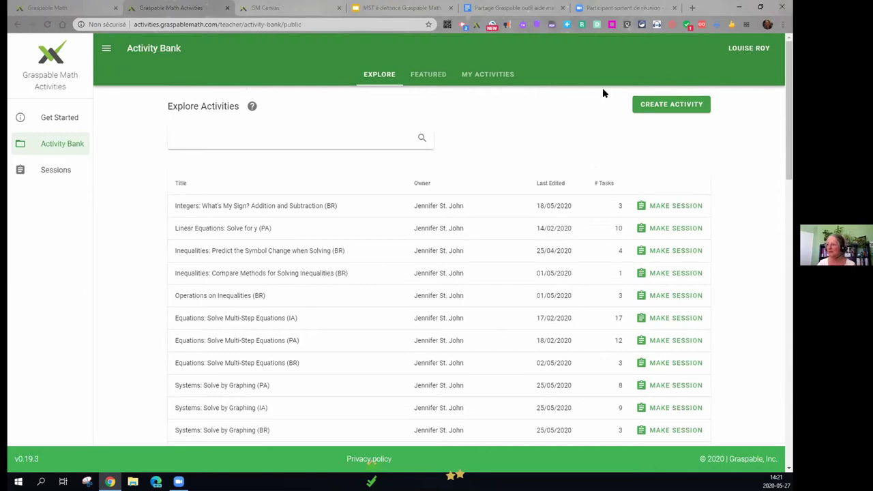
scroll(491, 241, down, 2)
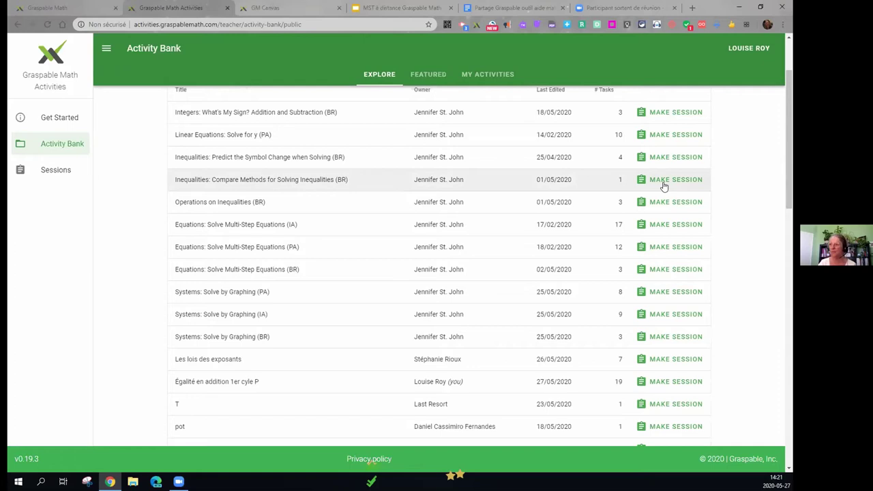
scroll(444, 187, up, 2)
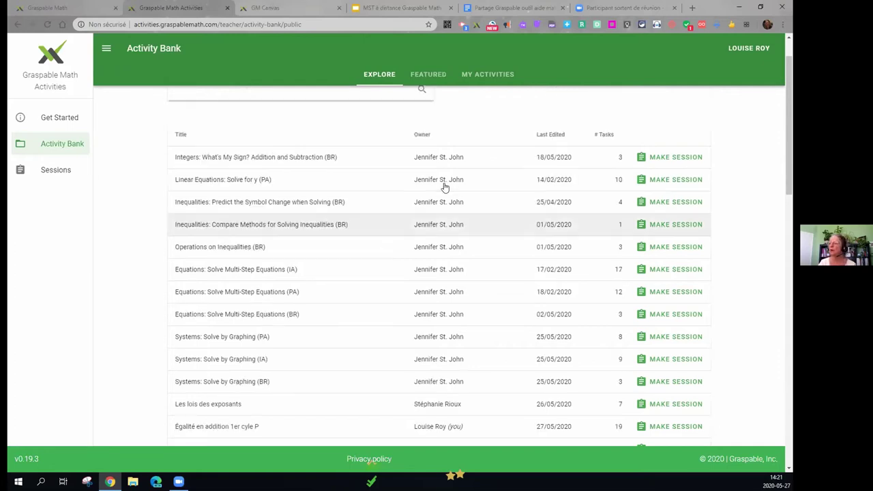
scroll(444, 187, down, 1)
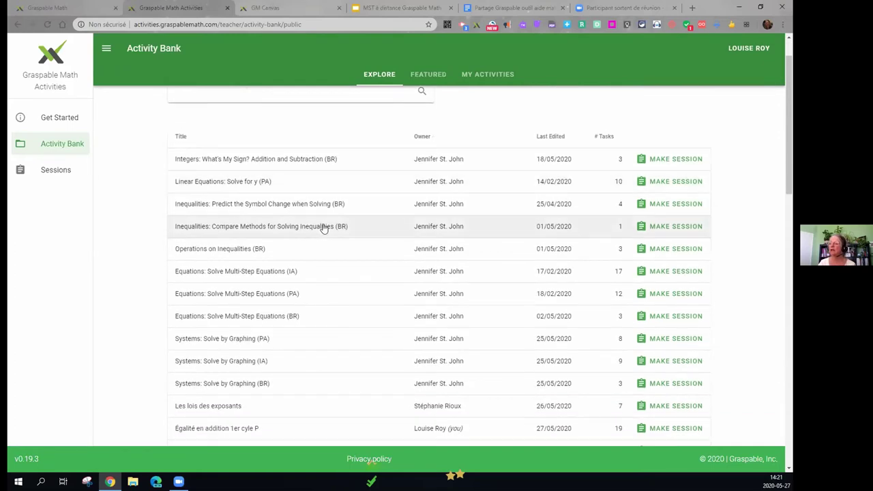
scroll(212, 251, down, 2)
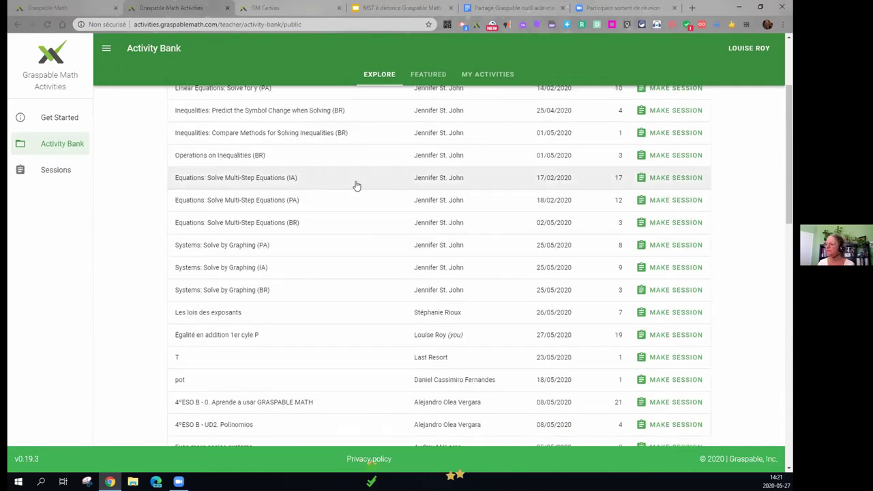
- Preview the public activity "Les lois des exposants" as a teacher, and close its details
click(225, 314)
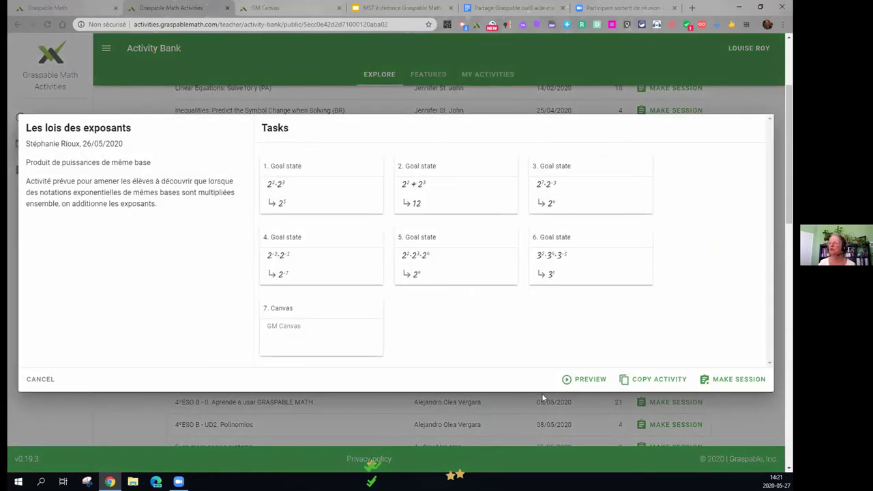
click(590, 379)
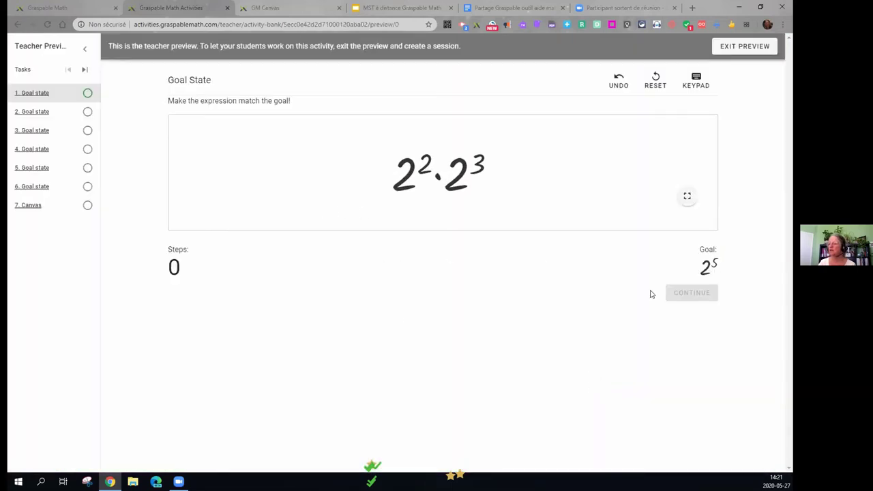
click(745, 48)
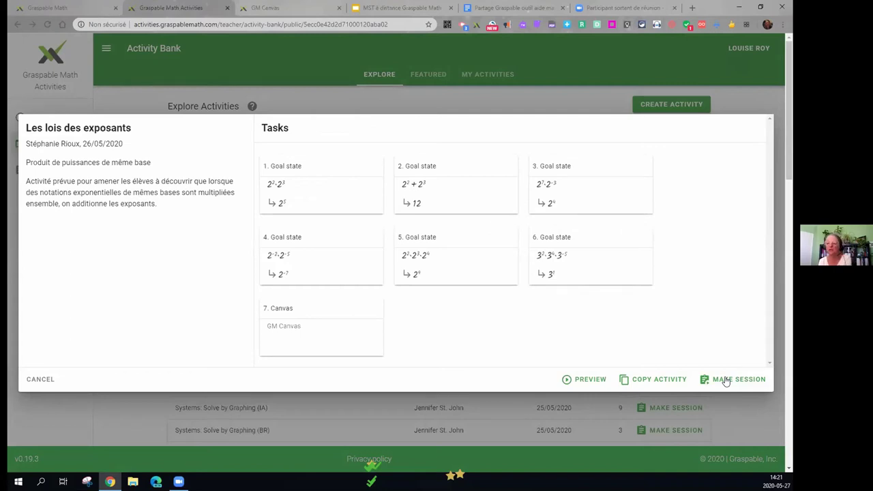
click(336, 102)
- Look through the Featured activities, from the teacher introduction down to the Algebra 1 activities
click(429, 73)
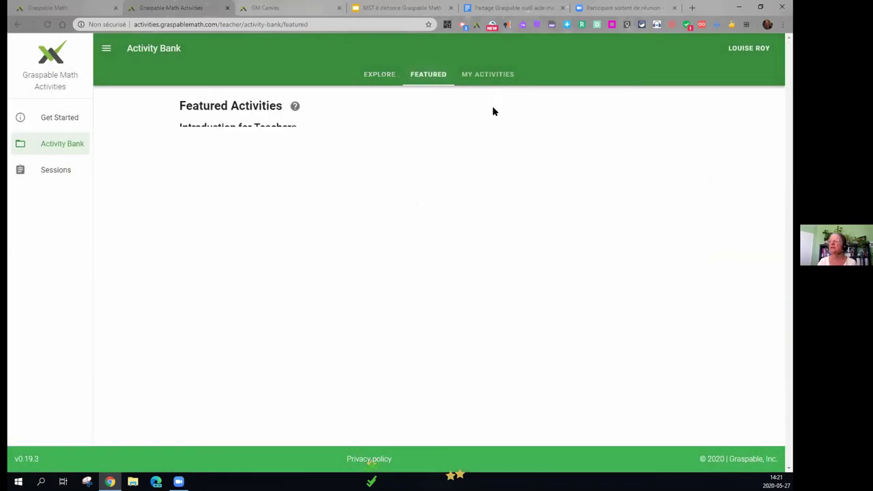
scroll(454, 223, down, 1)
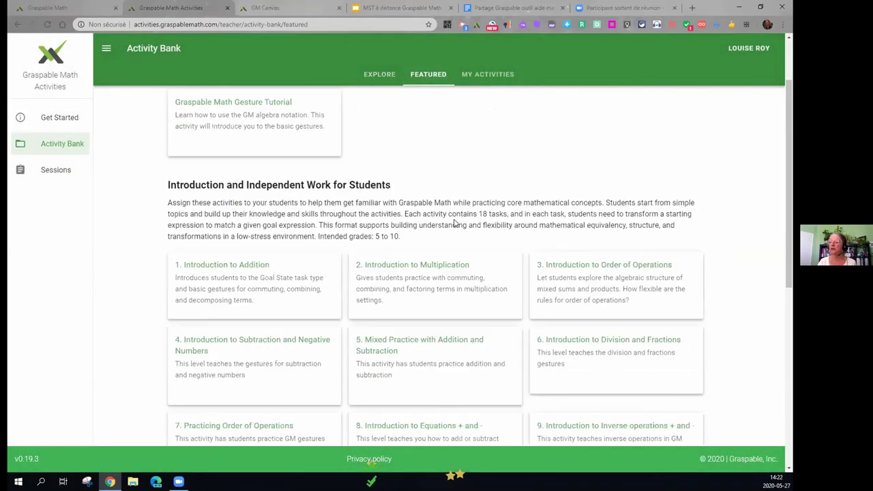
scroll(454, 223, down, 4)
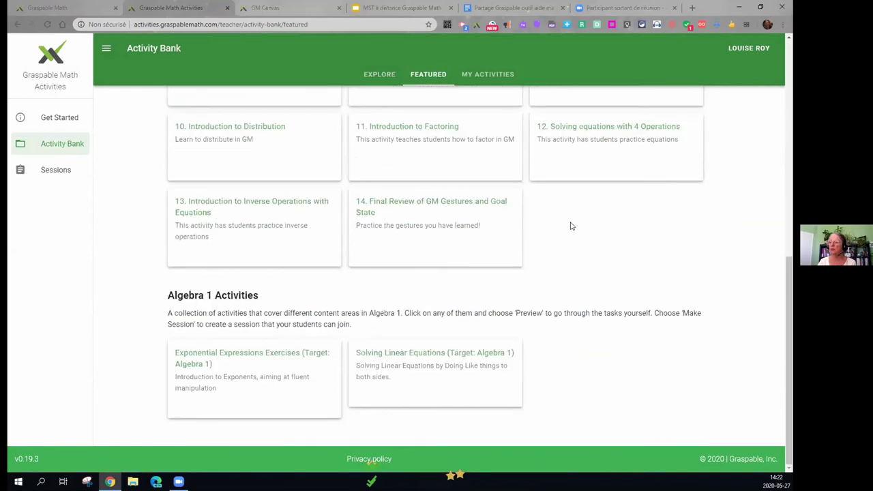
scroll(571, 226, up, 5)
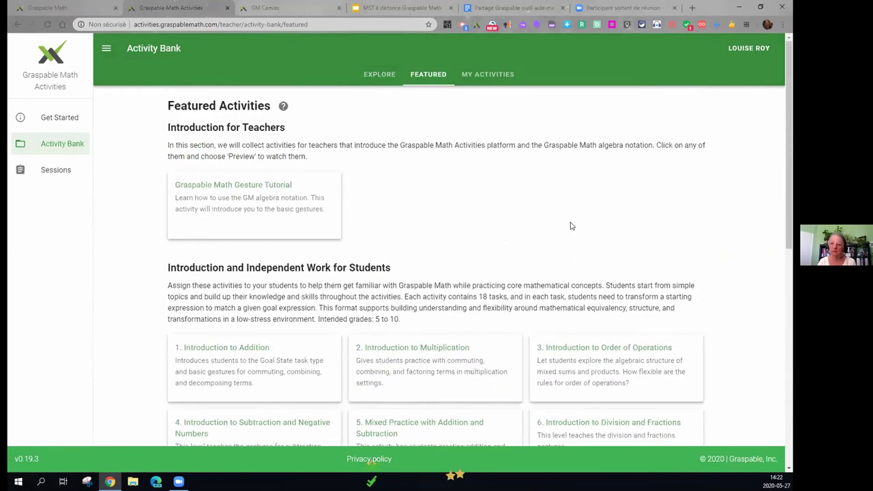
- Open "Égalité en addition 1er cyle P" from the own activities and show its live session prompt without creating a session
click(479, 82)
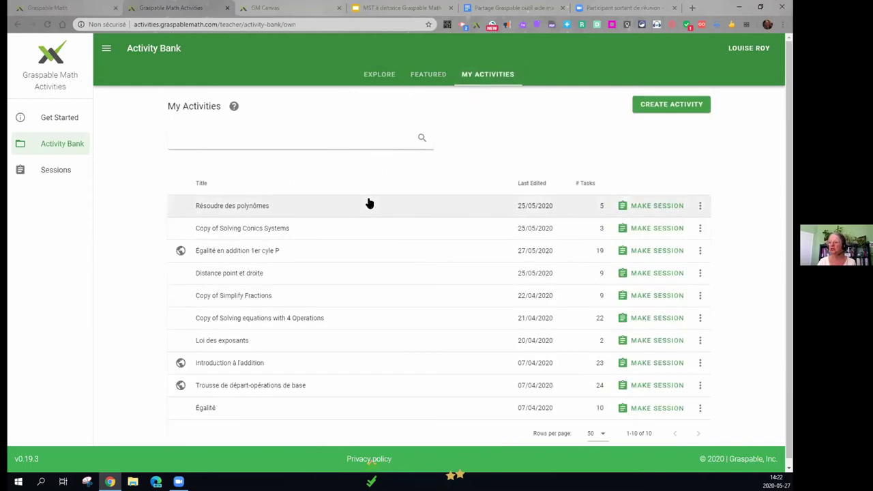
mouse_move(180, 253)
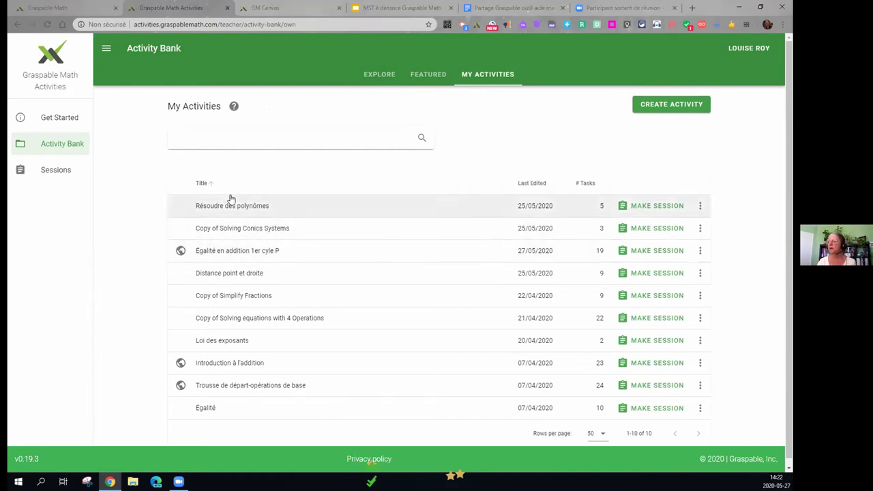
click(260, 255)
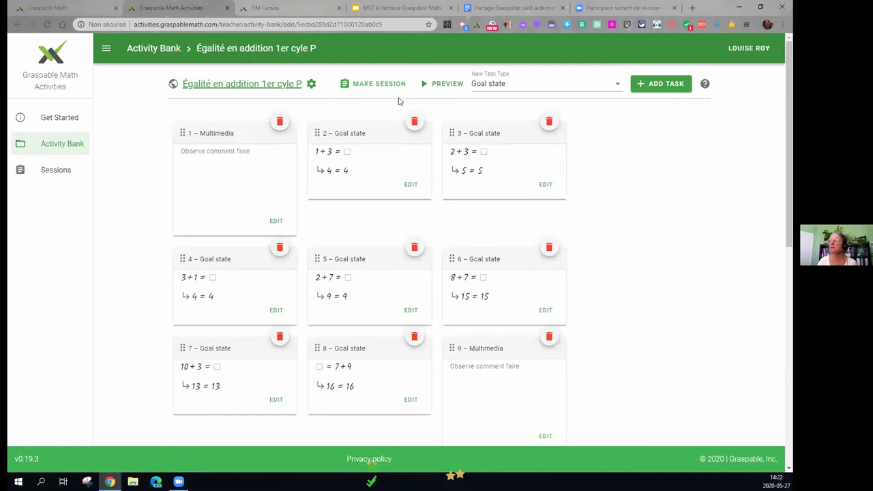
click(380, 84)
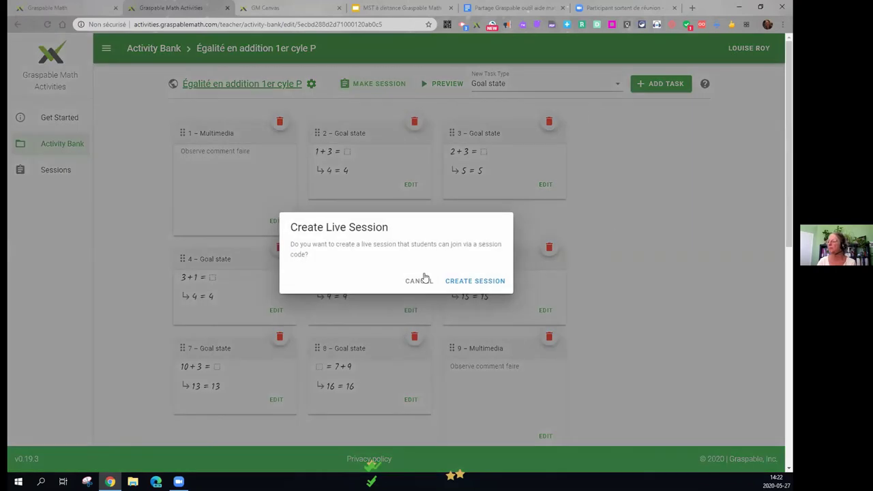
click(453, 82)
- Preview tasks 1, 5 and 19 of the activity as a teacher, and exit the preview
click(452, 82)
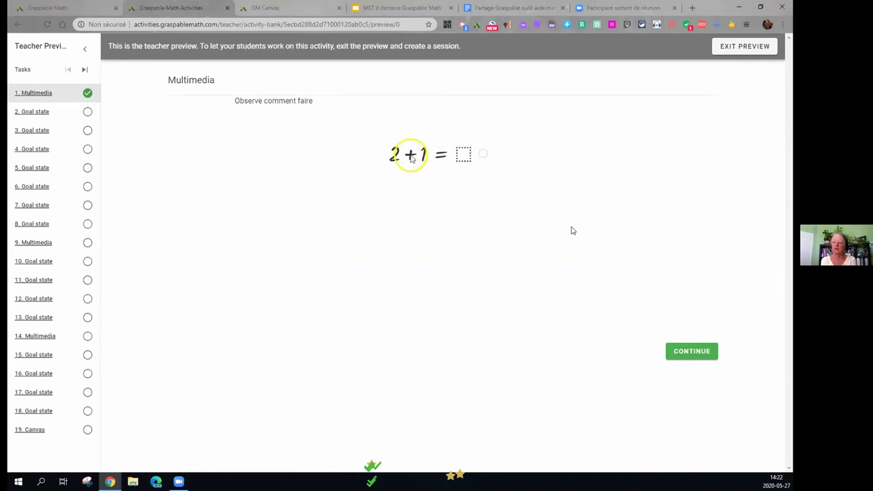
click(25, 169)
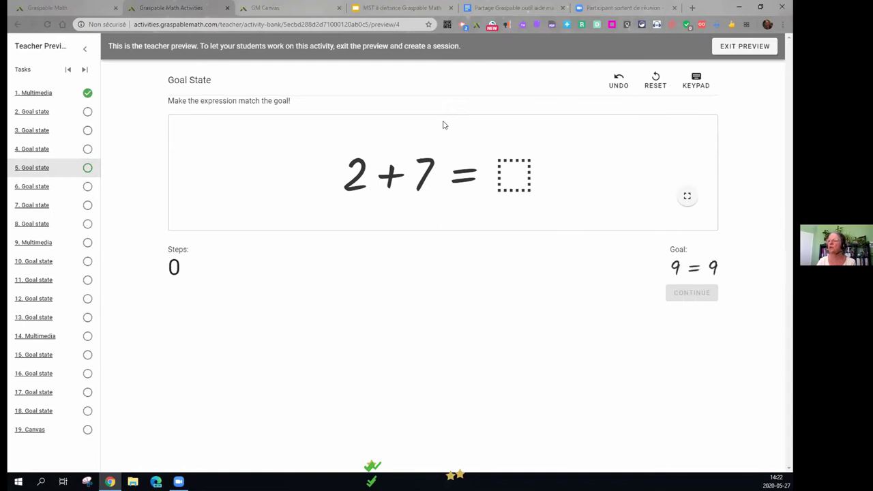
click(30, 429)
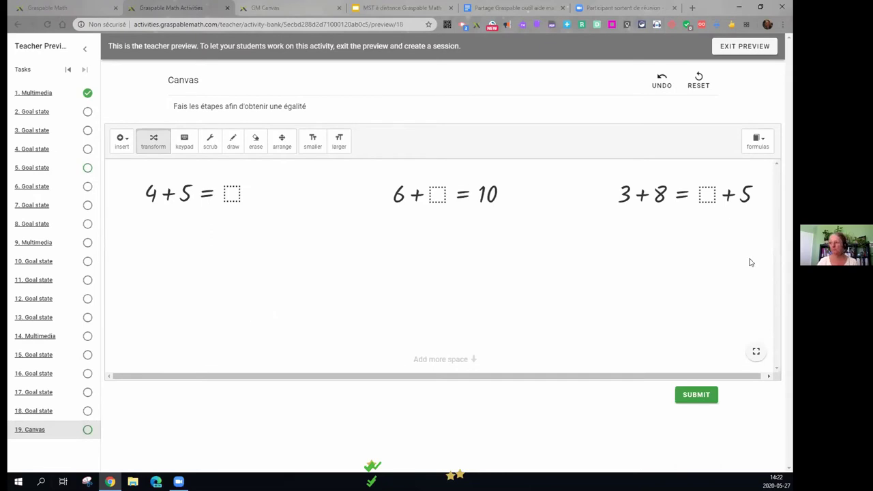
click(744, 46)
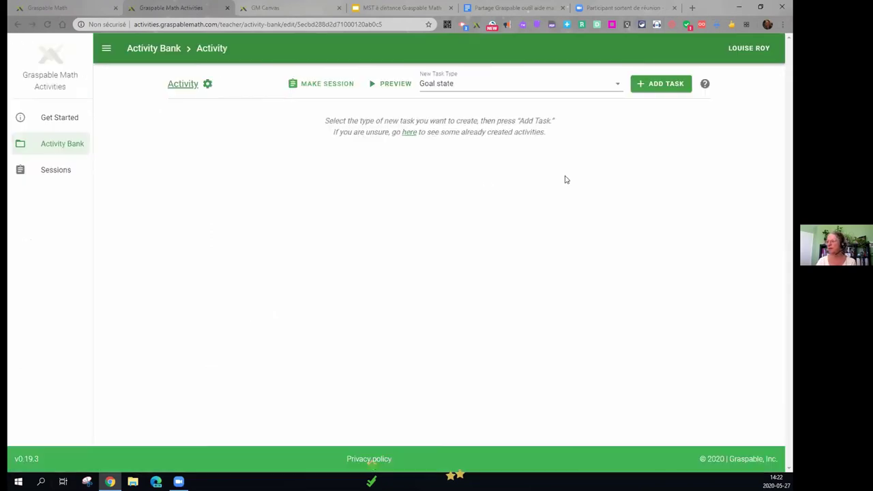
- Show the available new task types for the activity, keeping Goal state selected
click(618, 84)
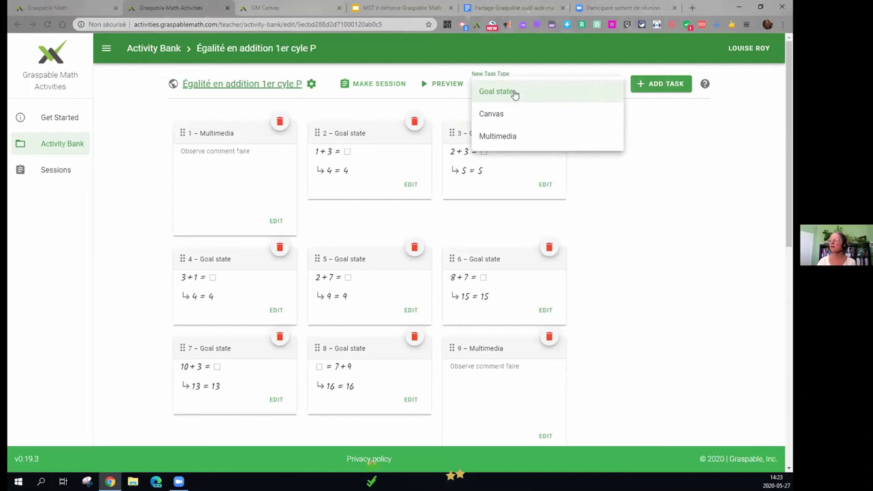
click(684, 169)
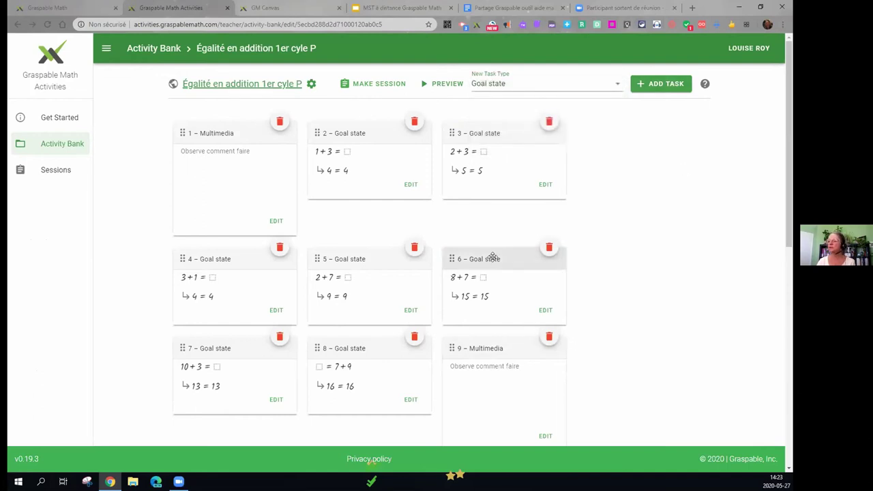
- Reorder the activity's tasks so that 8+7 becomes task 5 and 10+3 becomes task 6
drag(492, 256, 356, 255)
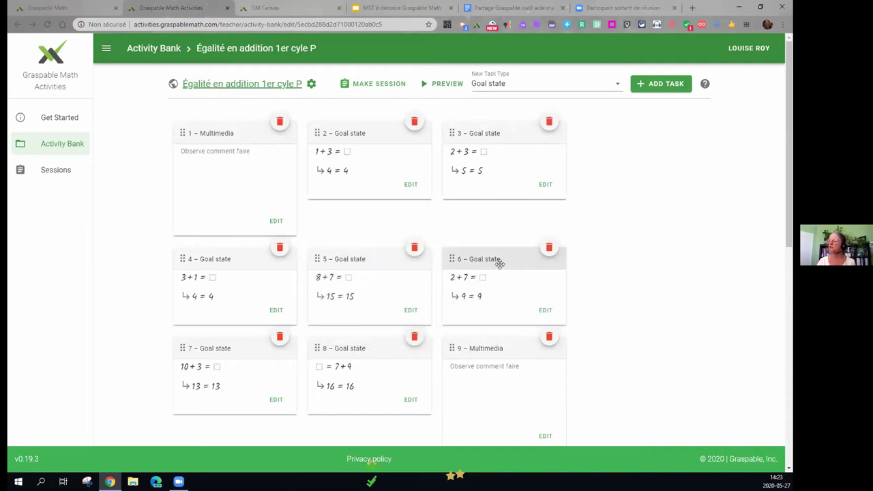
drag(206, 351, 477, 270)
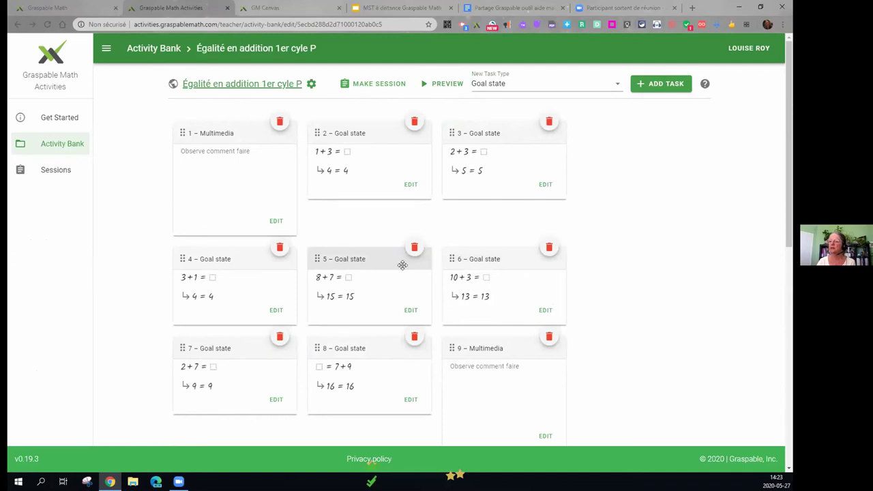
scroll(604, 282, down, 7)
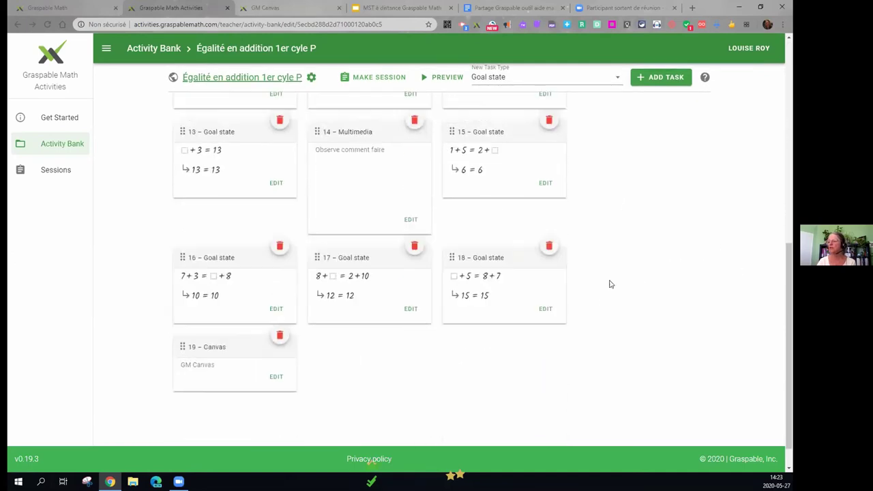
scroll(610, 284, down, 1)
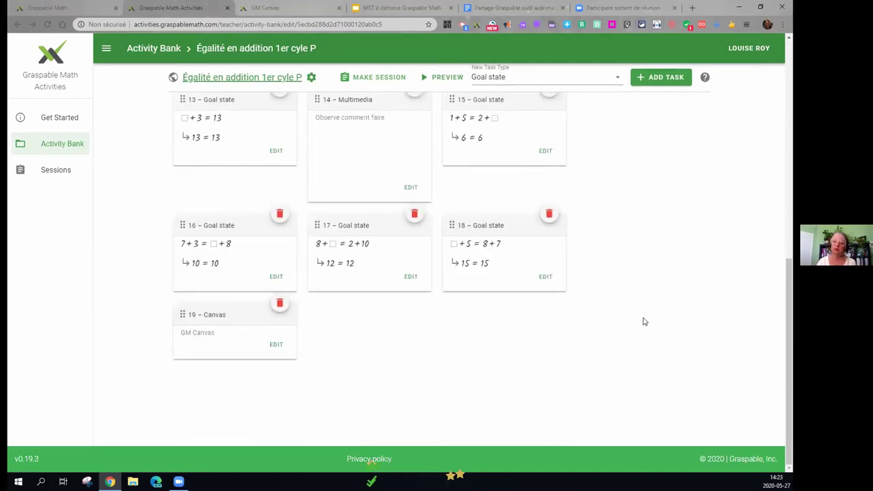
- Start a new Goal state task and enter 6 + 3 = □ (an empty box) as its initial state
scroll(644, 290, up, 5)
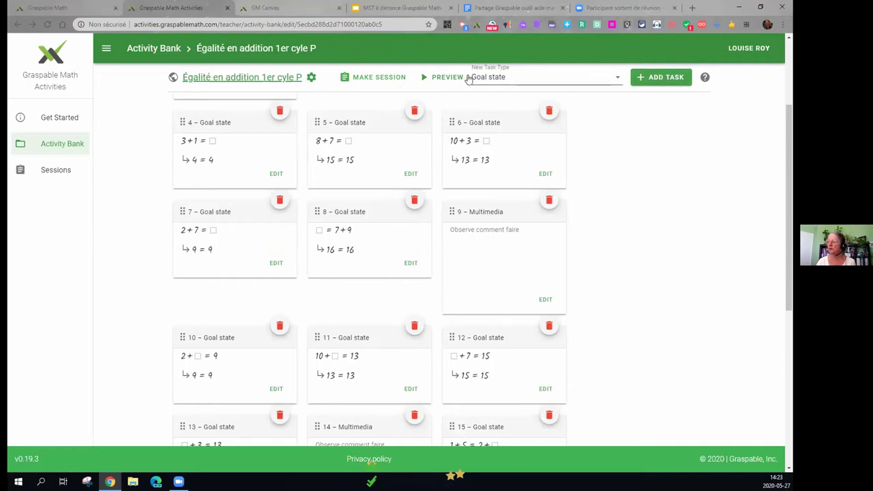
click(659, 77)
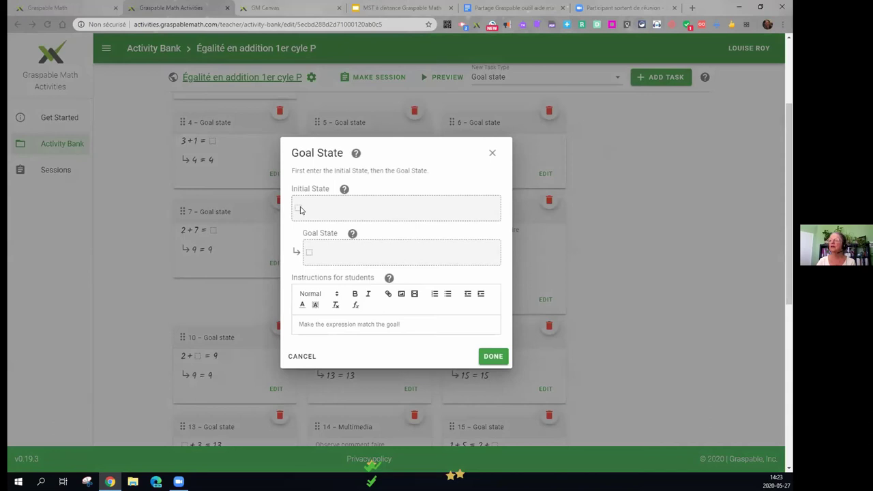
click(304, 213)
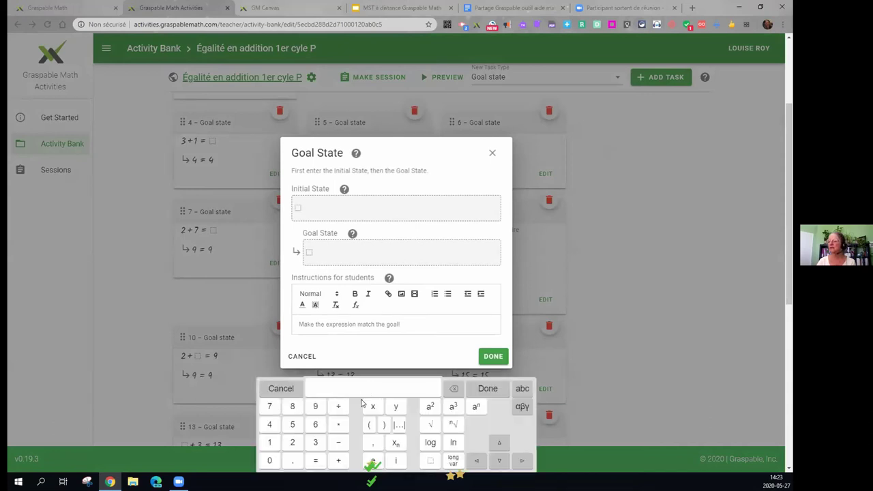
click(316, 425)
click(337, 461)
click(315, 443)
click(316, 461)
click(431, 461)
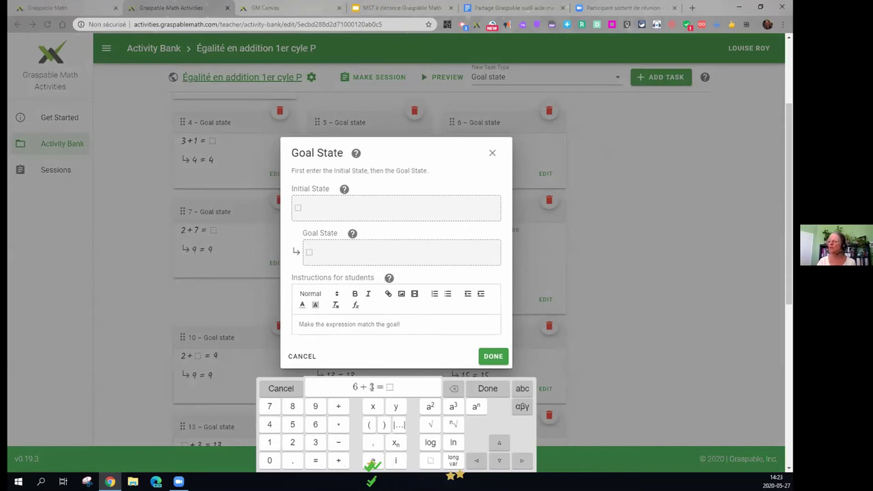
click(493, 389)
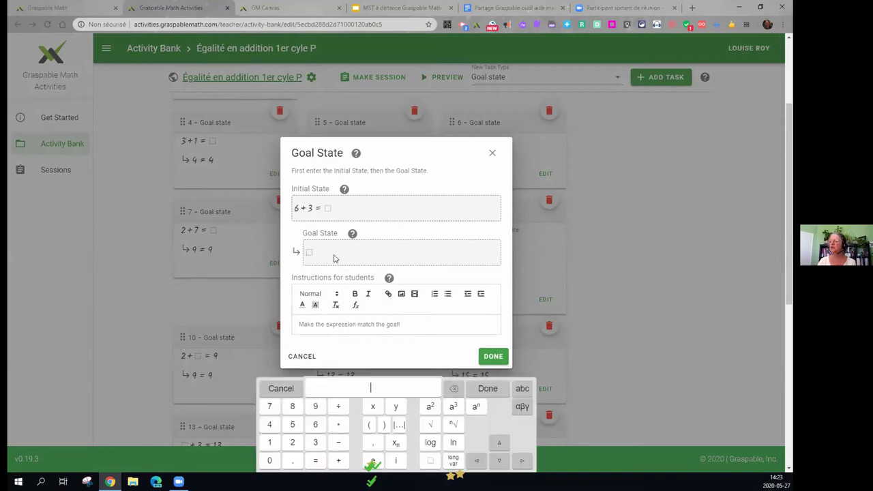
- Enter 9 = 9 as the new task's goal state and add the task to the activity
click(318, 253)
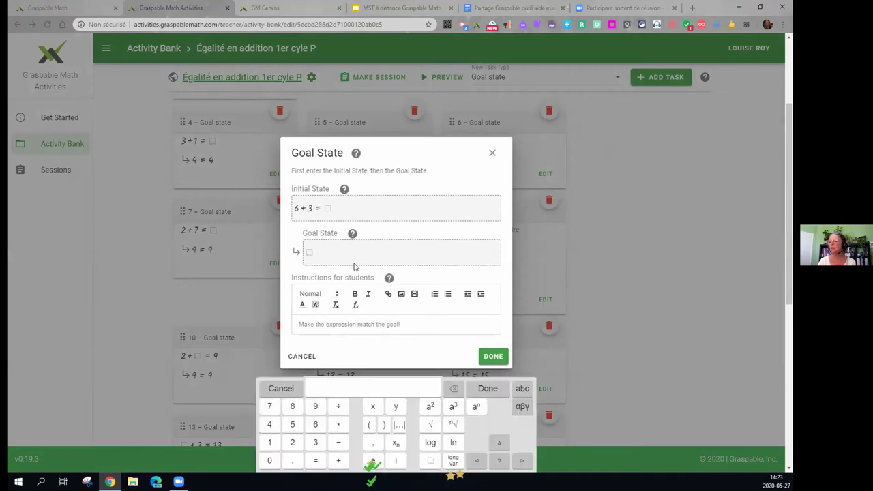
click(314, 406)
click(315, 460)
click(315, 407)
click(492, 388)
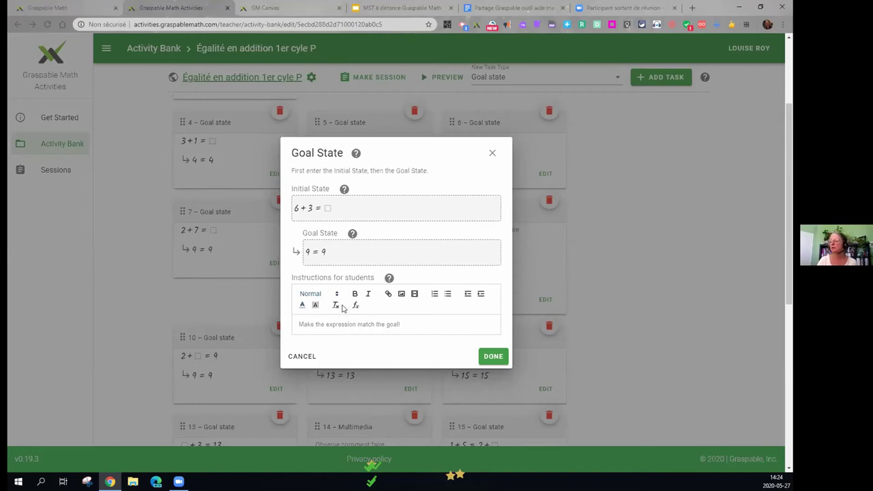
click(493, 356)
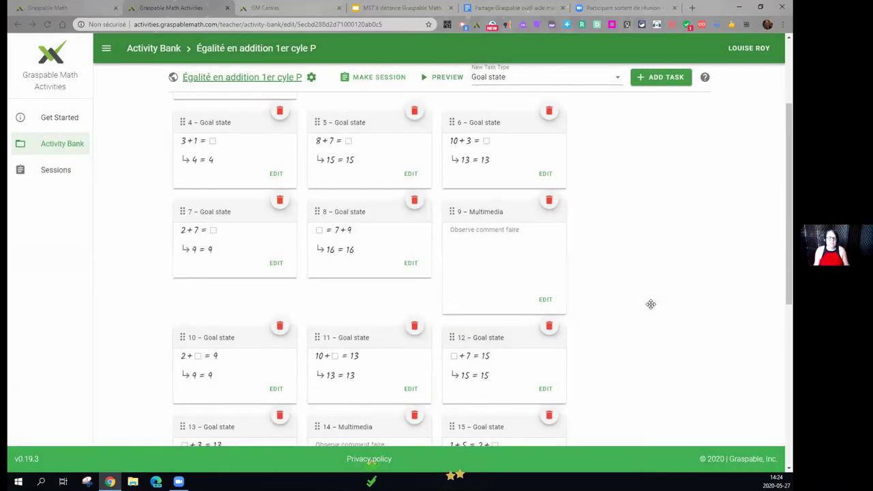
- Look through the activity's task cards, from the first task down to the newly added 6 + 3 task
scroll(666, 295, down, 5)
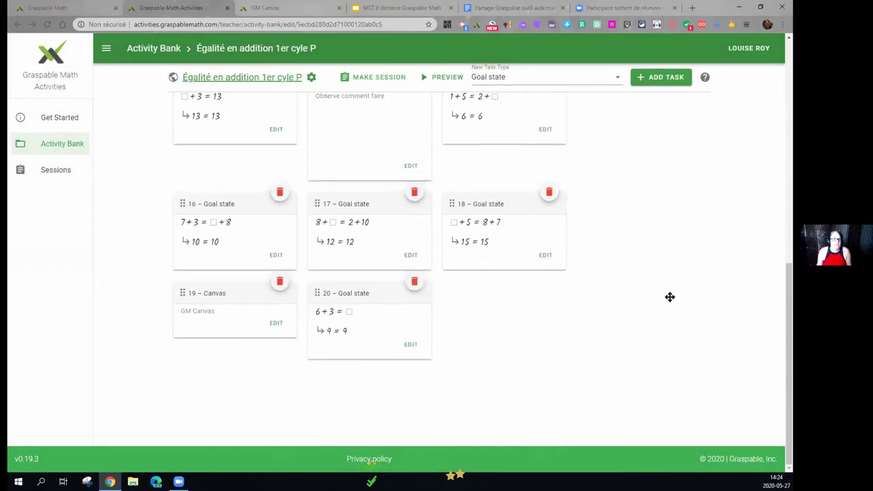
scroll(670, 297, up, 6)
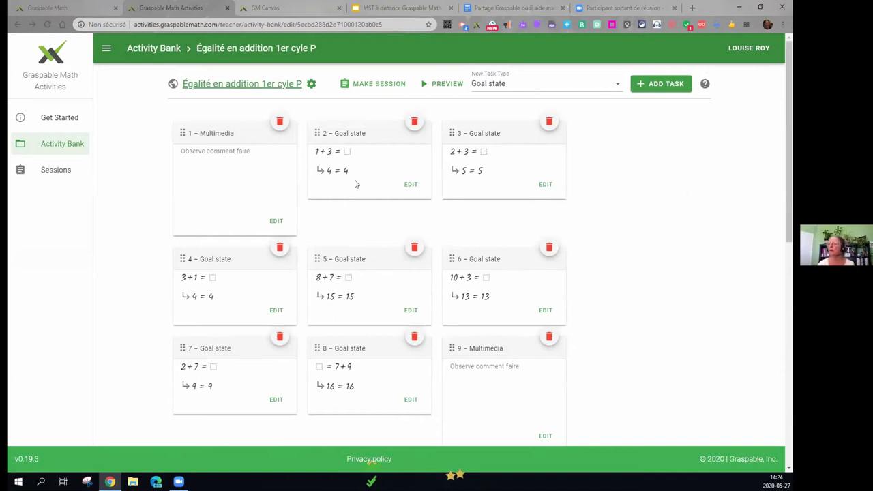
scroll(657, 208, down, 3)
scroll(657, 209, down, 4)
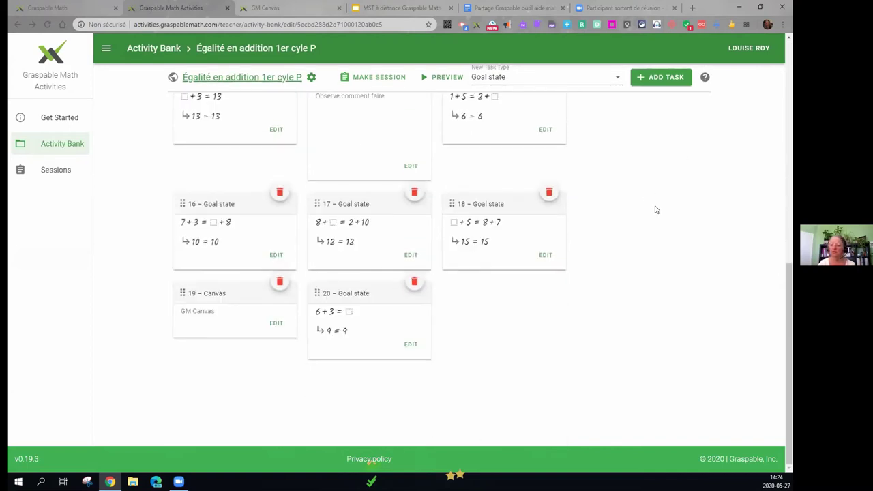
scroll(655, 209, up, 7)
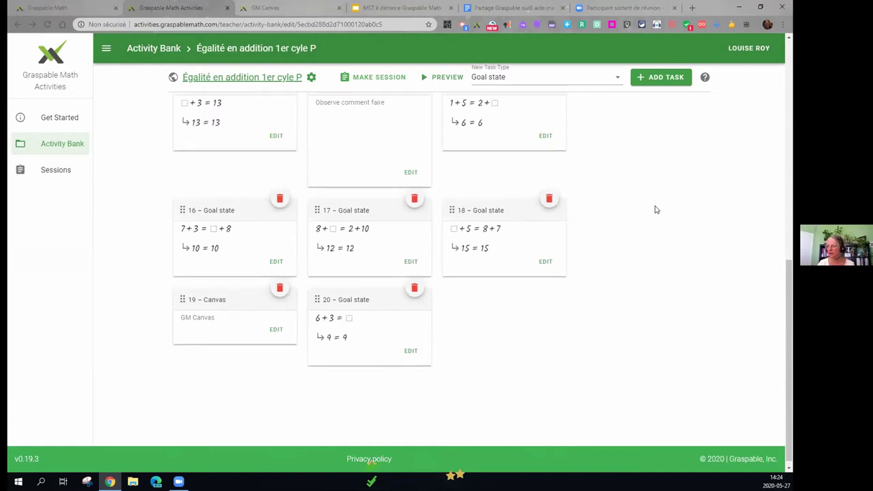
scroll(655, 211, down, 3)
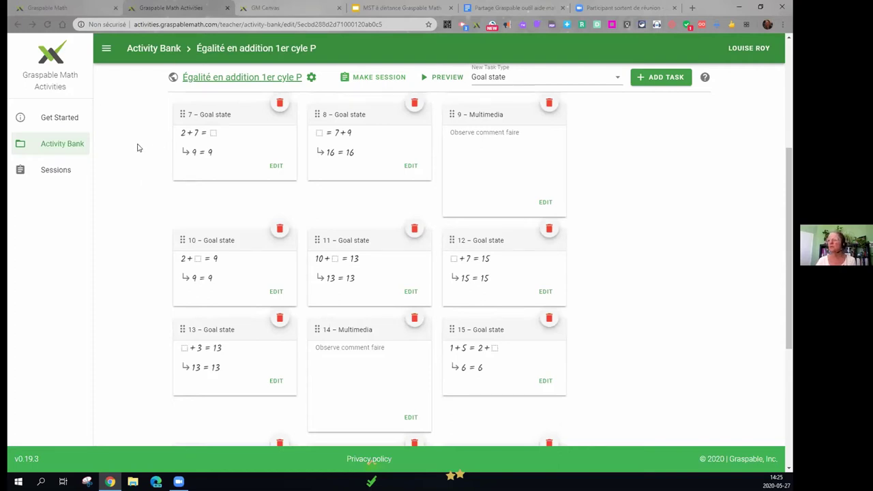
- View the student progress page of the existing "Égalité en addition 1er cyle P" session, and return to the sessions list
click(45, 174)
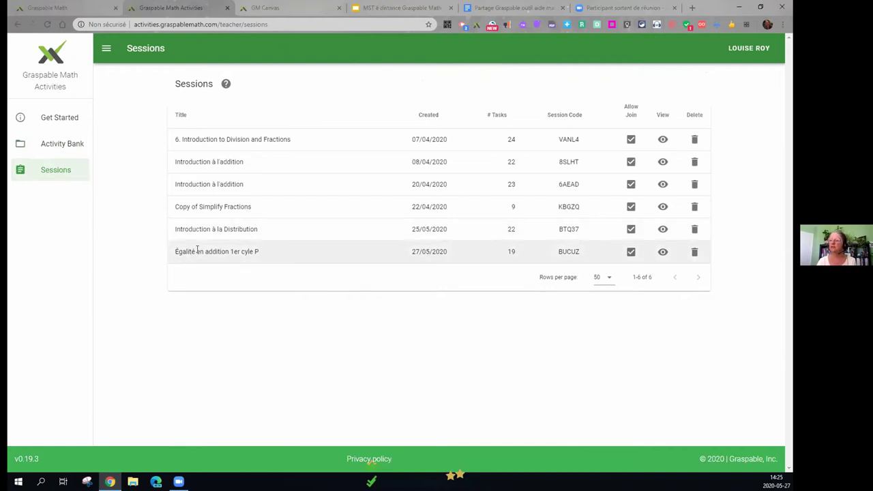
click(661, 253)
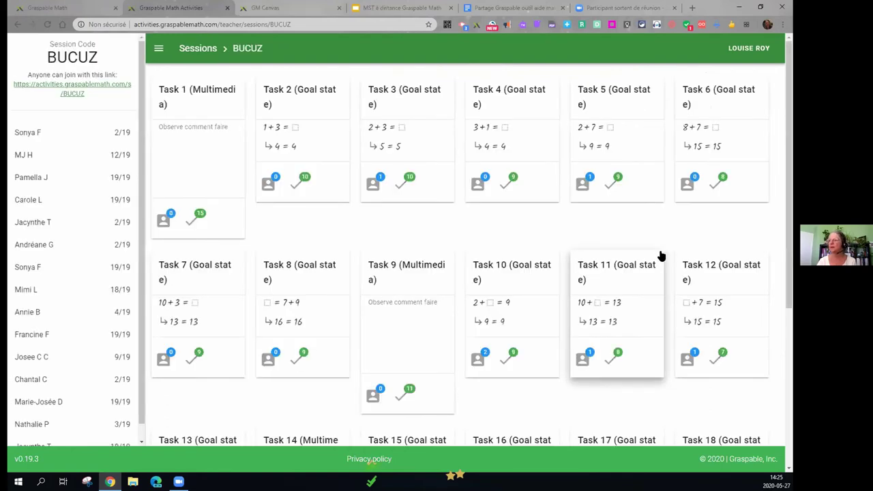
click(199, 49)
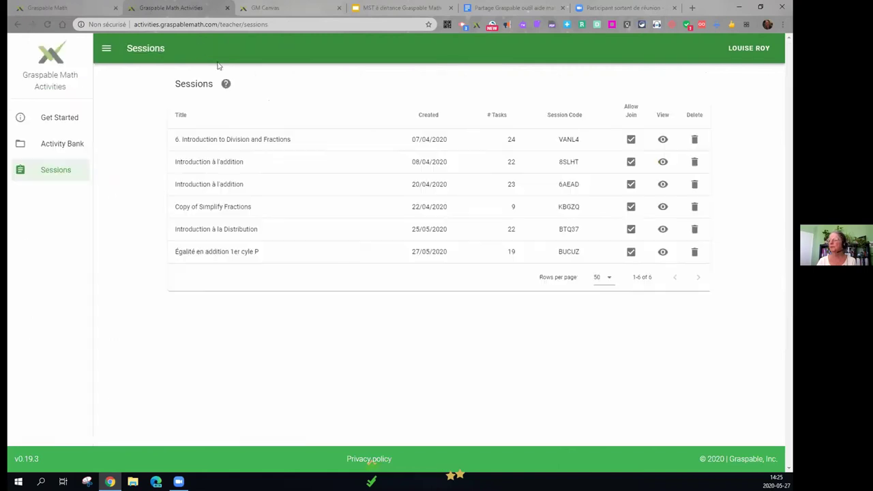
click(663, 253)
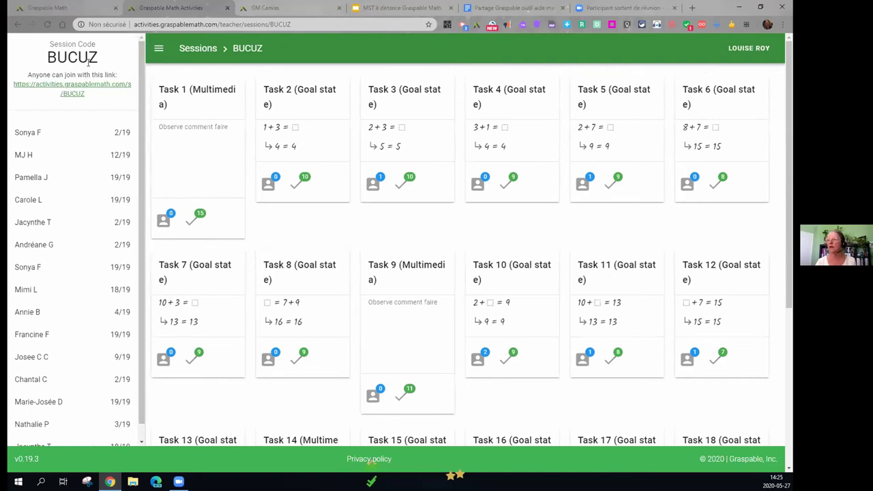
click(194, 48)
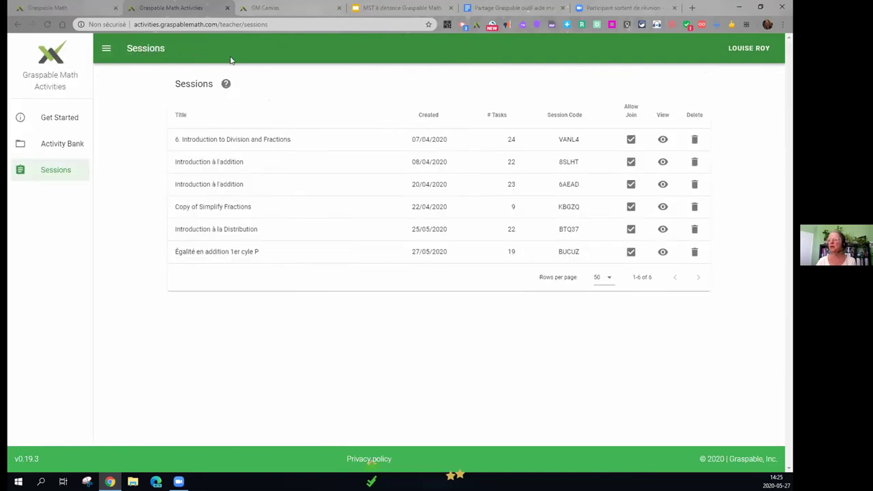
- Create a new live session from the own activity "Égalité en addition 1er cyle P", and return to the sessions list
click(56, 143)
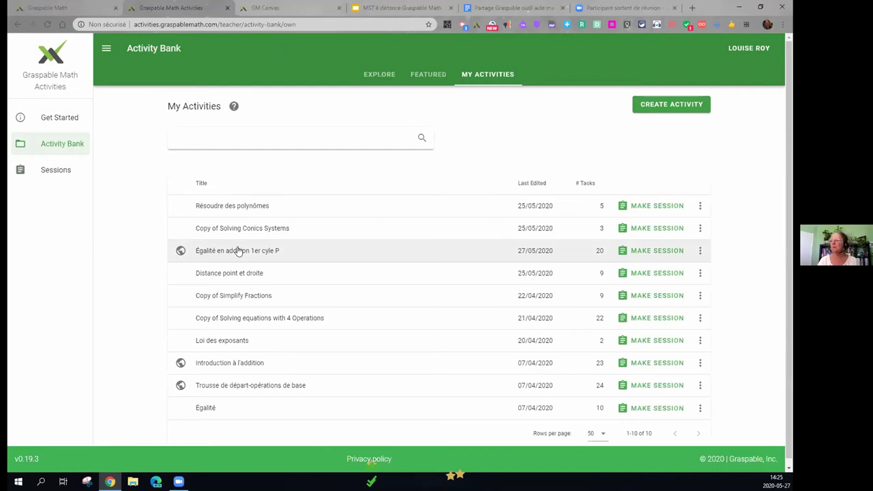
click(672, 253)
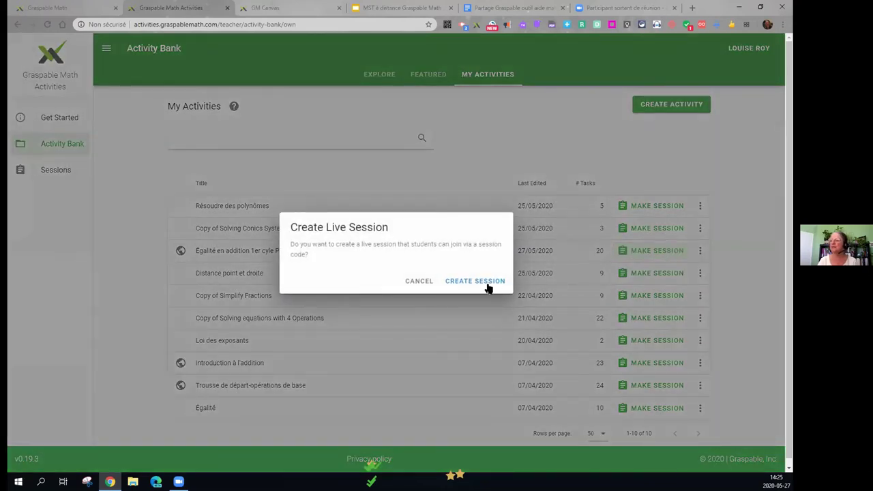
click(488, 284)
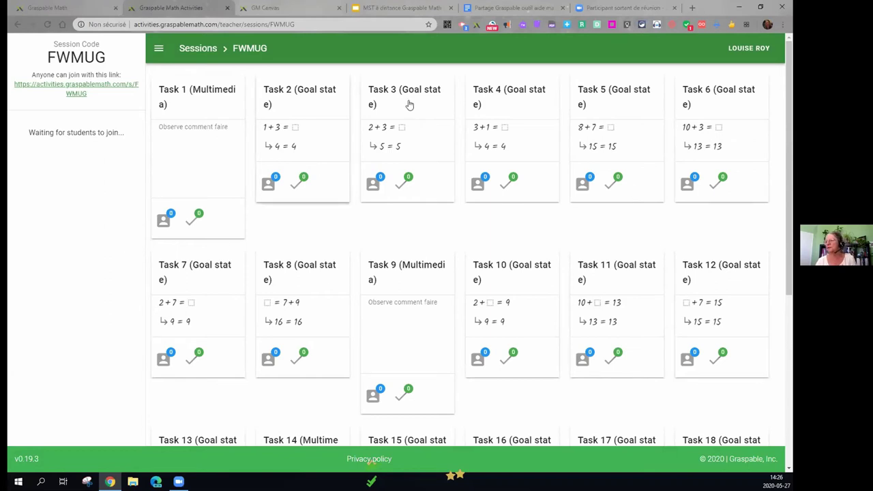
click(195, 49)
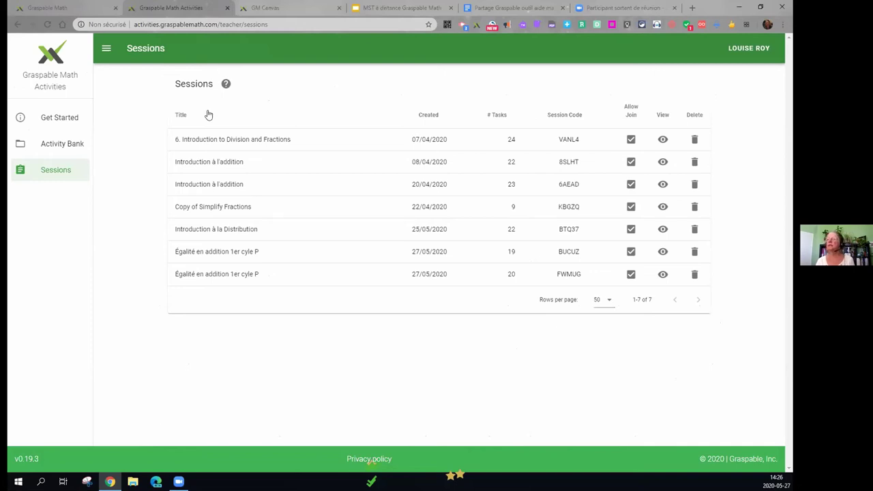
- Open the own activity "Résoudre des polynômes", show its public sharing and description settings, and close them without changes
click(43, 142)
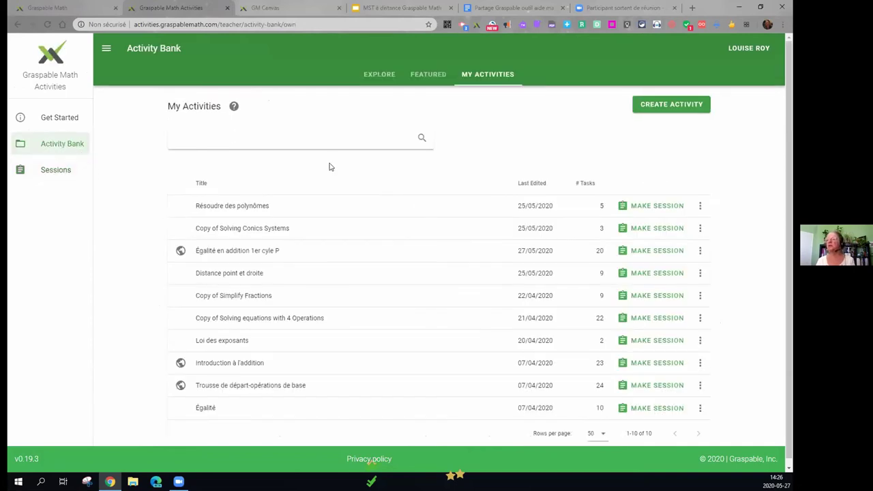
click(235, 206)
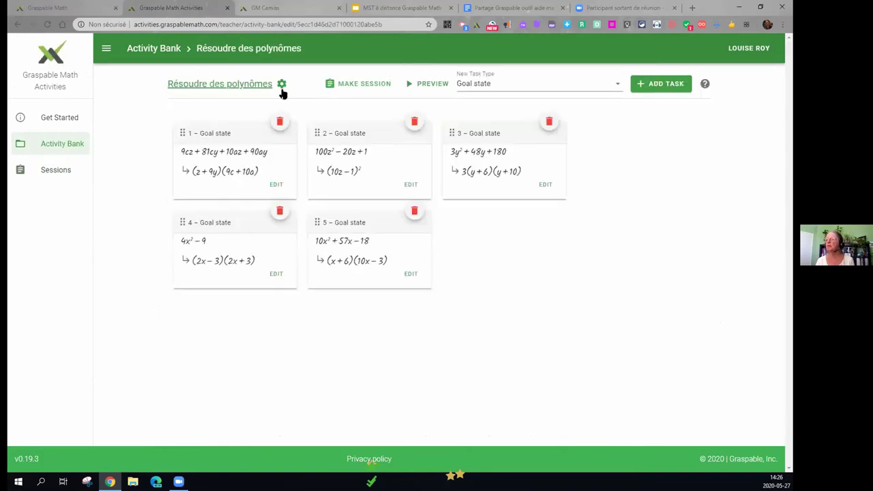
click(282, 85)
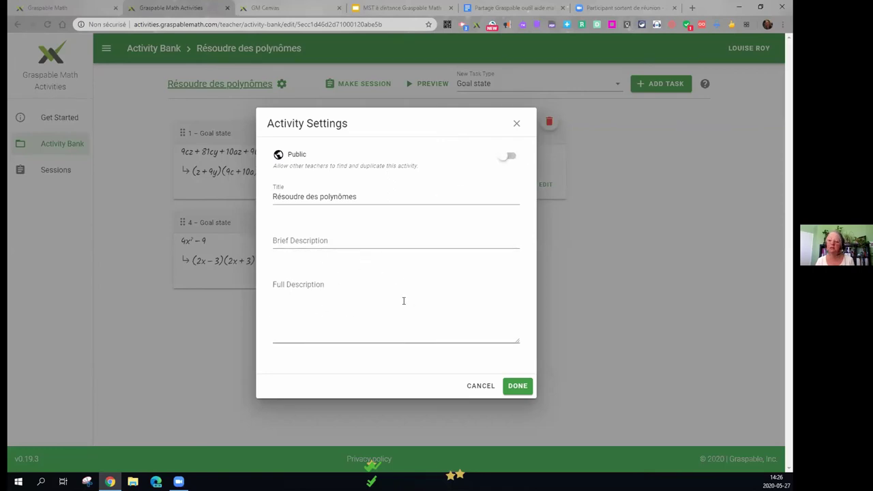
click(516, 123)
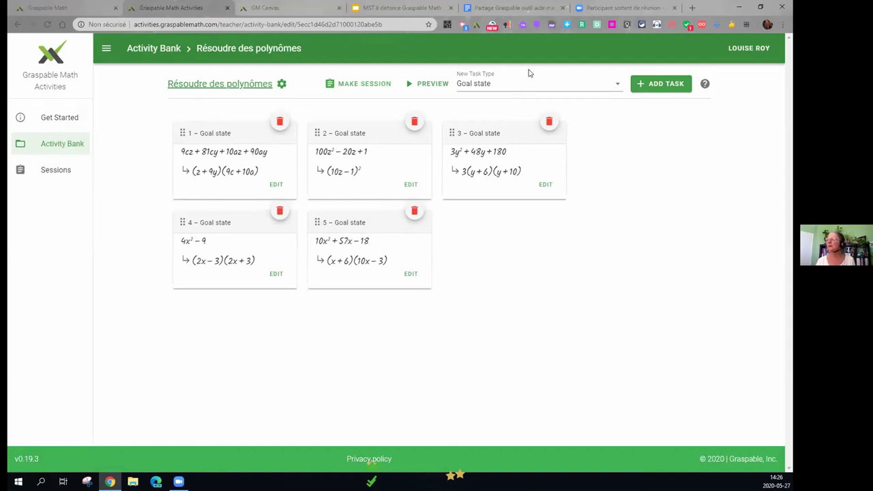
- Browse the public activities shared by other teachers in the activity bank
click(153, 48)
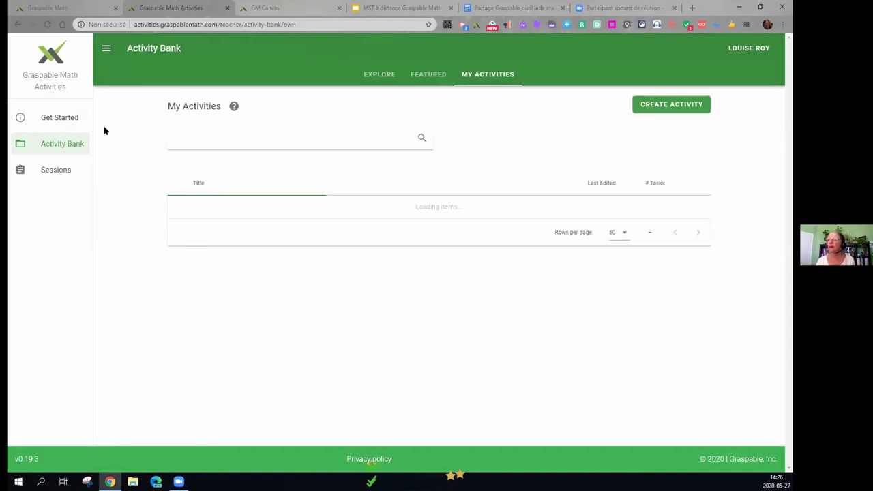
click(377, 74)
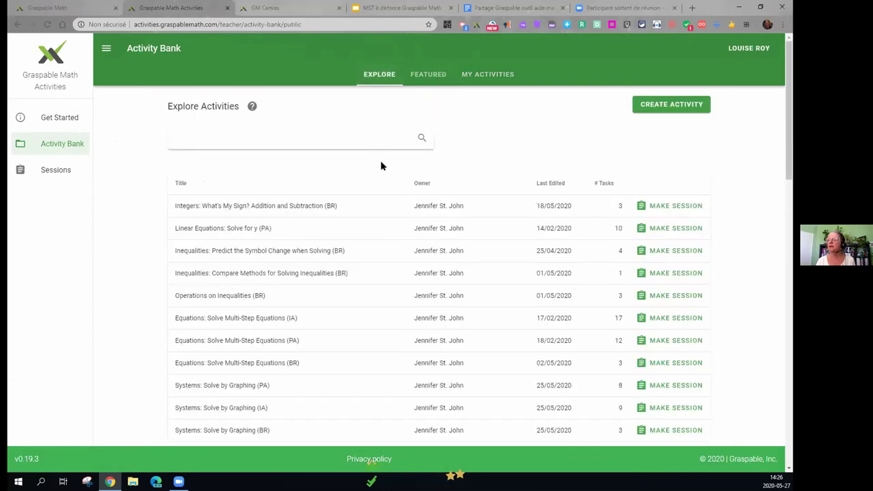
scroll(382, 217, down, 9)
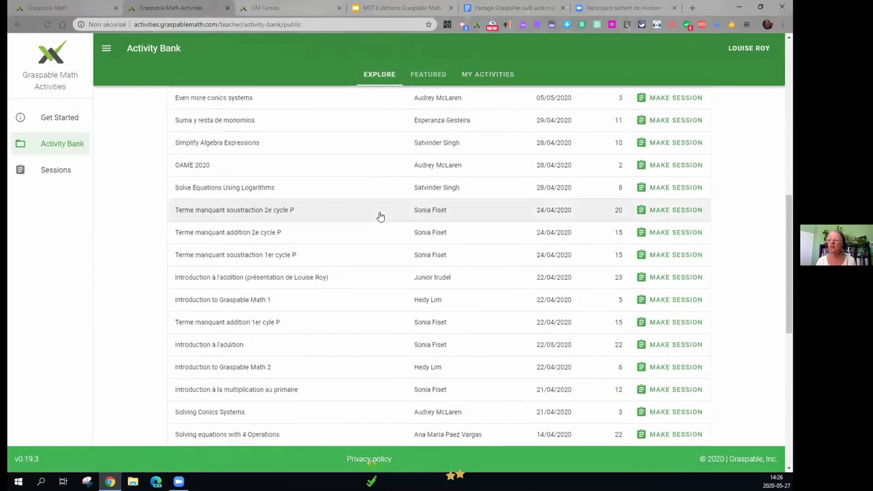
- Look through the whole Explore list of public activities down to its end and return to its beginning
scroll(381, 218, down, 2)
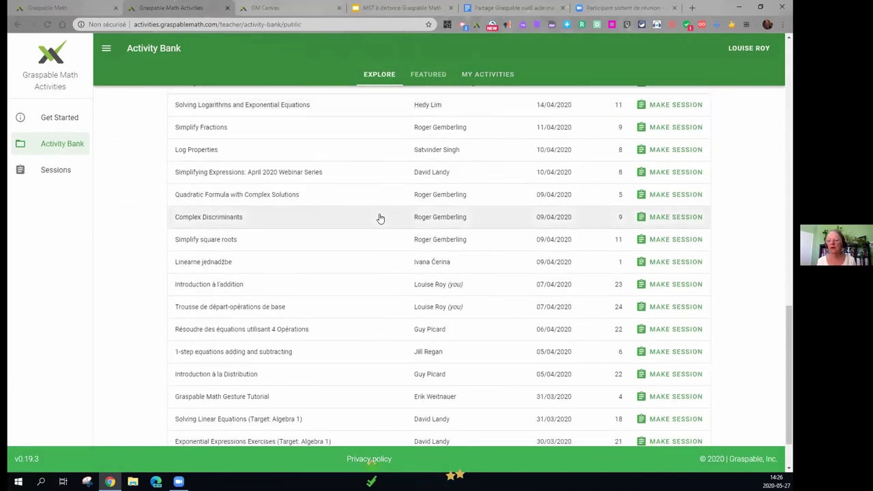
scroll(398, 206, down, 2)
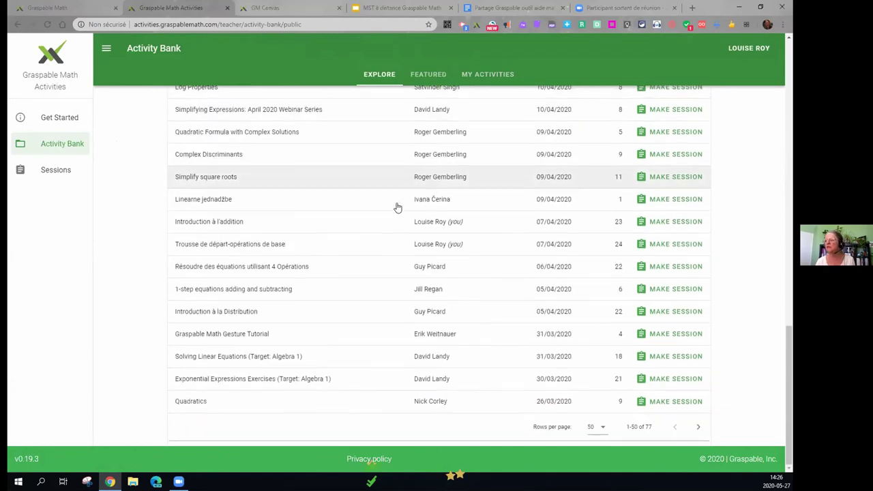
scroll(398, 207, up, 8)
scroll(398, 207, up, 6)
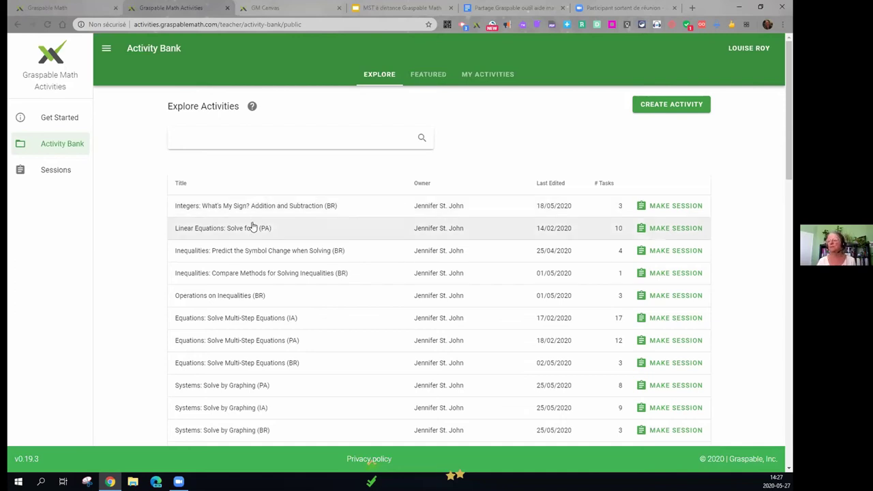
scroll(255, 227, down, 2)
scroll(258, 230, up, 2)
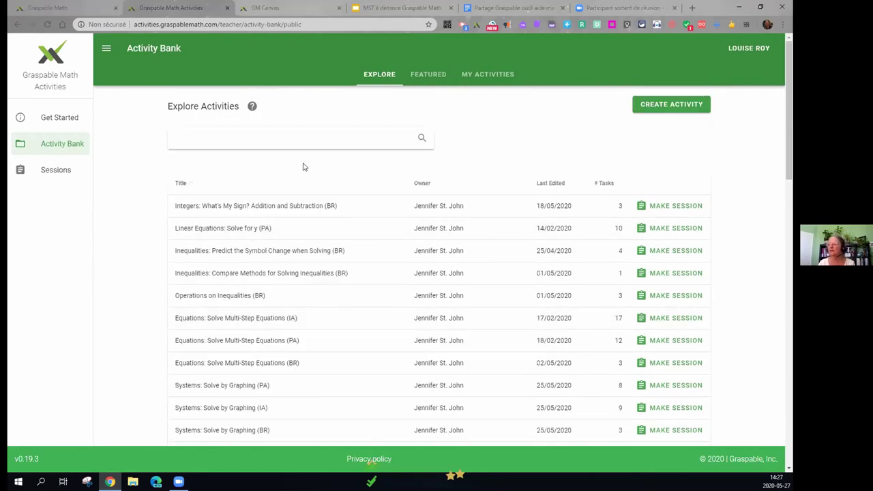
scroll(292, 164, down, 8)
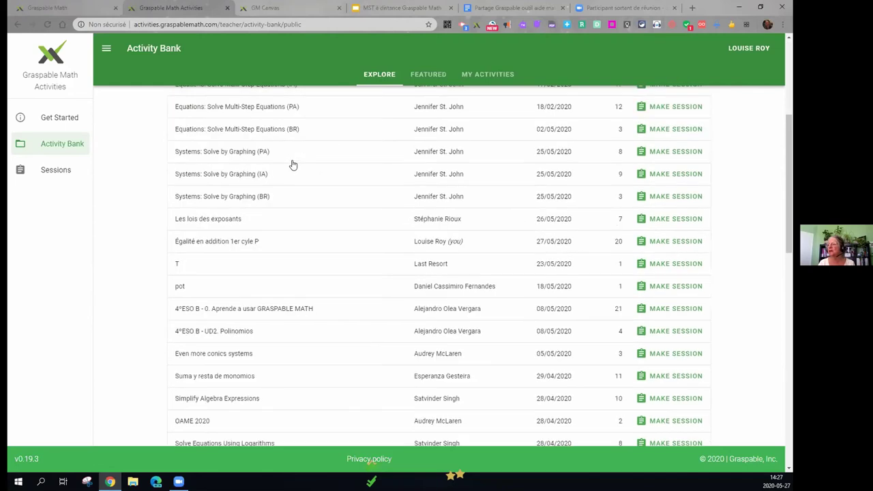
scroll(292, 163, down, 5)
scroll(293, 165, up, 7)
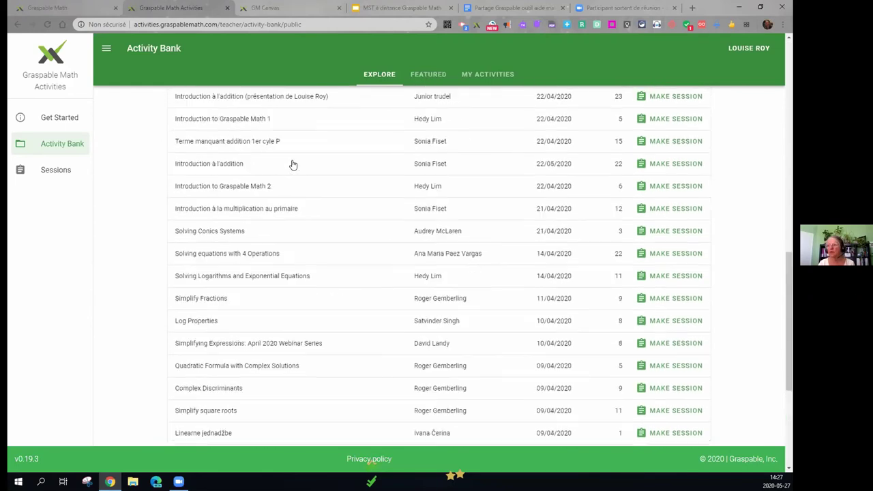
scroll(293, 165, up, 6)
scroll(293, 165, down, 2)
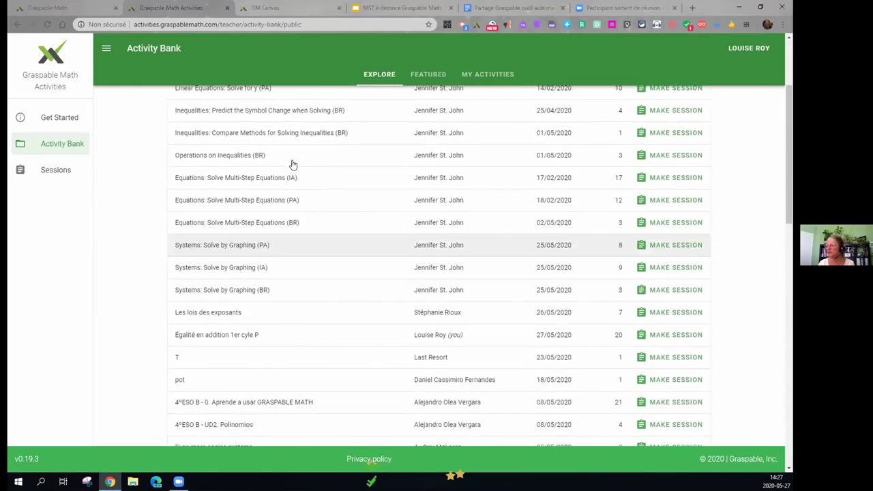
scroll(292, 164, up, 2)
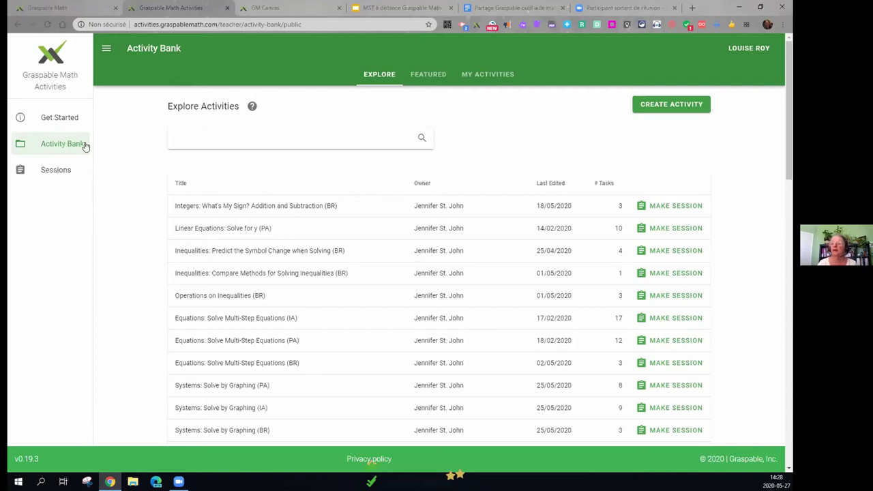
- Review the own activities and the options available for "Copy of Solving Conics Systems", and return to the sessions list
click(492, 83)
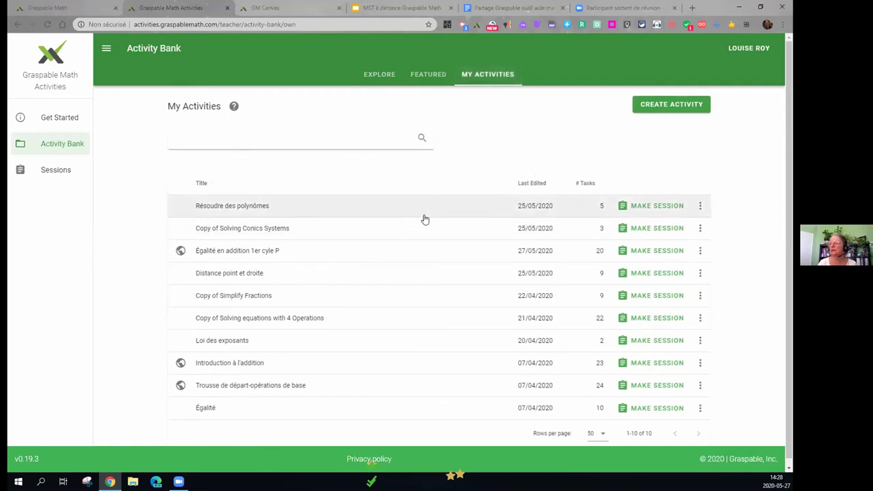
scroll(423, 218, down, 1)
scroll(423, 216, up, 1)
scroll(423, 216, down, 1)
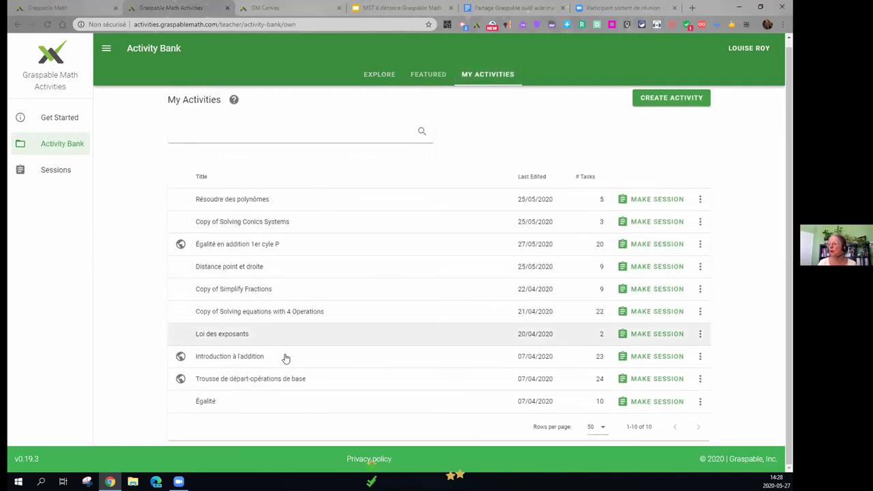
click(701, 222)
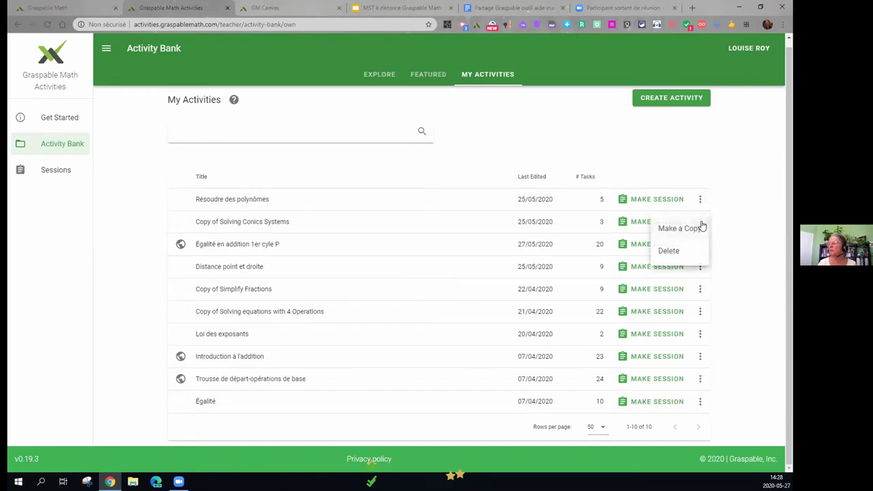
click(761, 243)
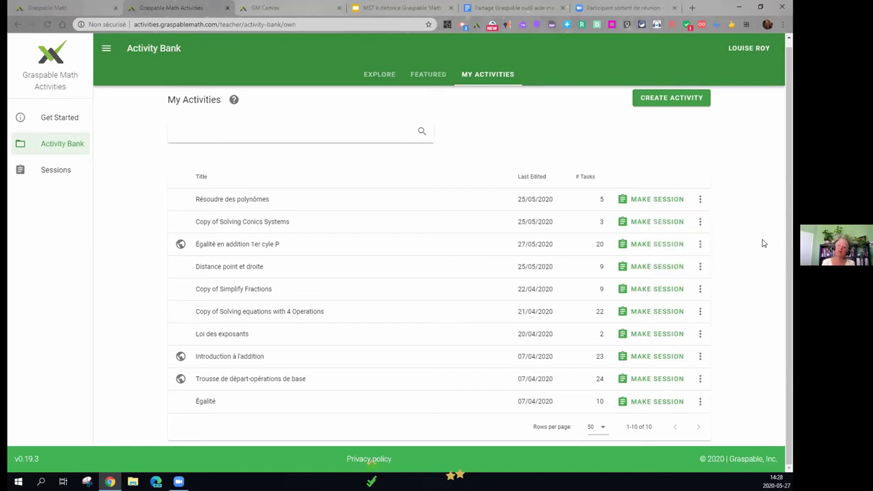
click(54, 170)
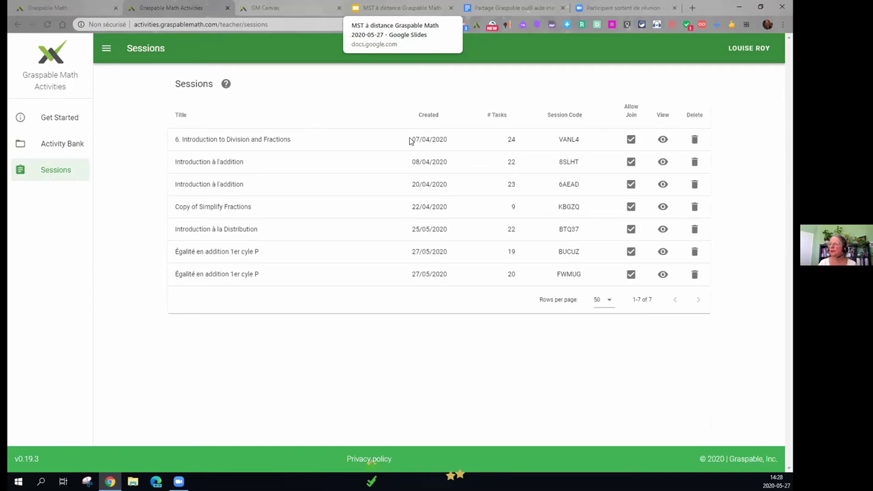
- Switch to the Google Slides presentation and advance to the slide "Vue d'une activité par l'enseignant"
key(ctrl+4)
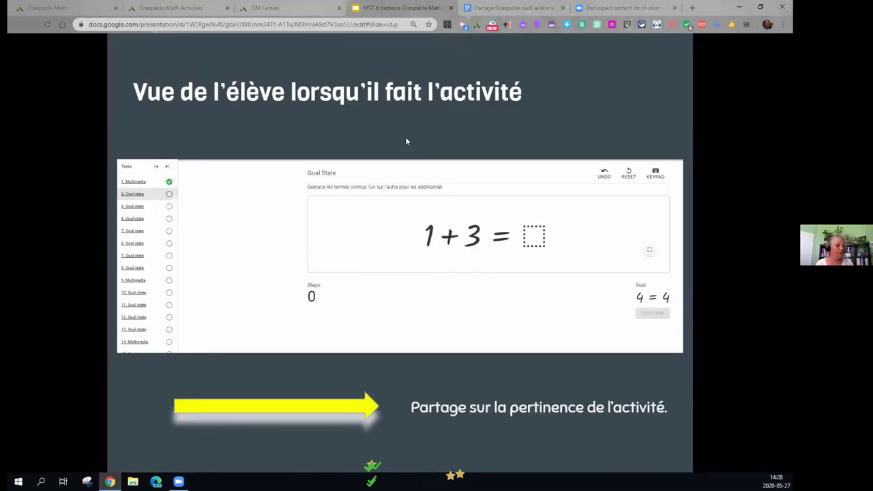
key(Right)
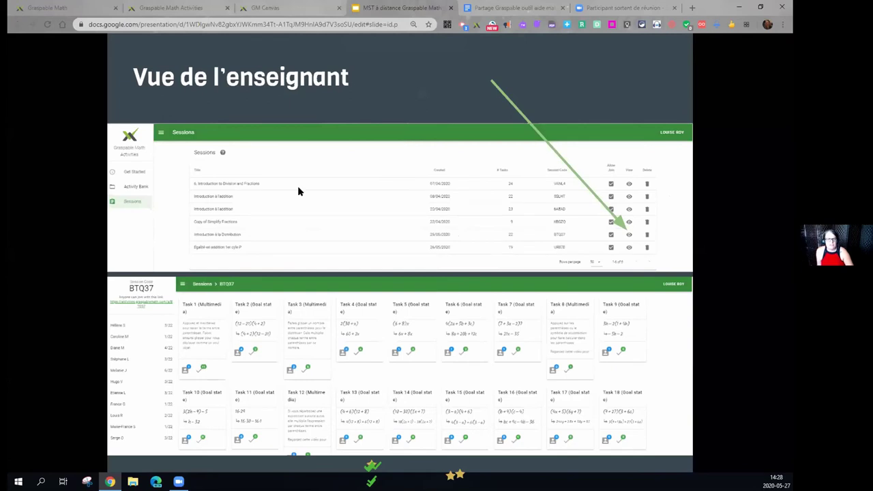
key(Right)
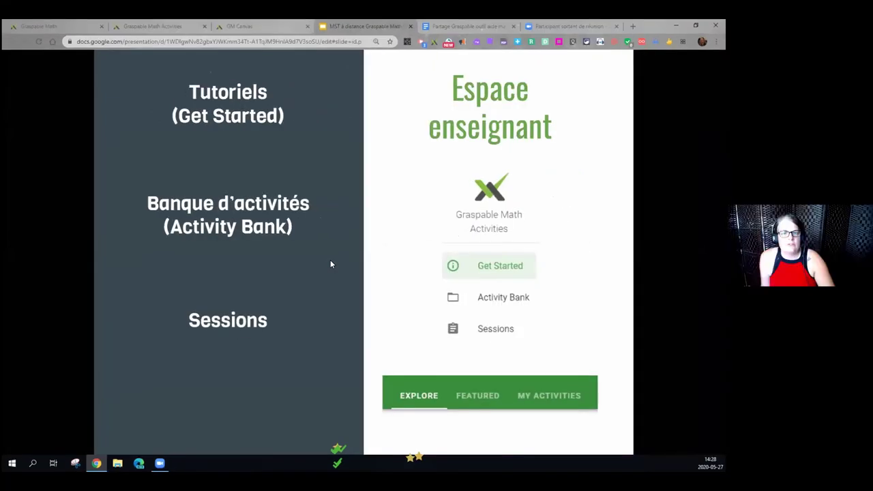
key(Right)
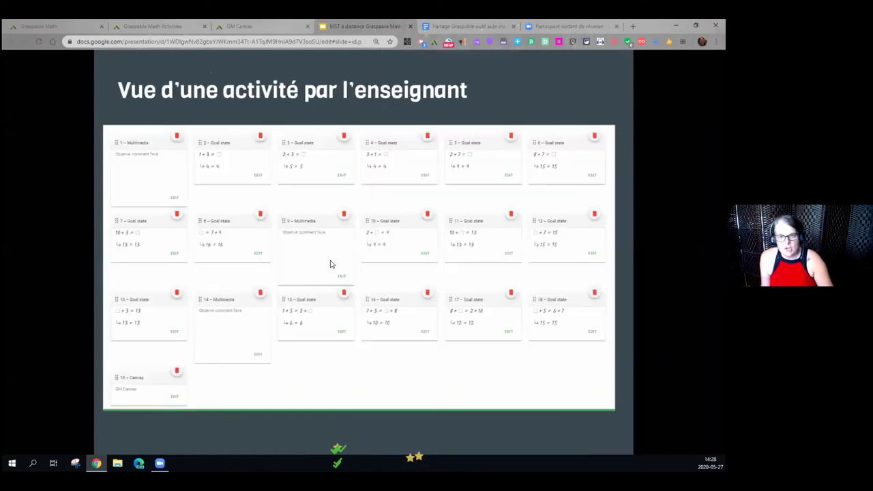
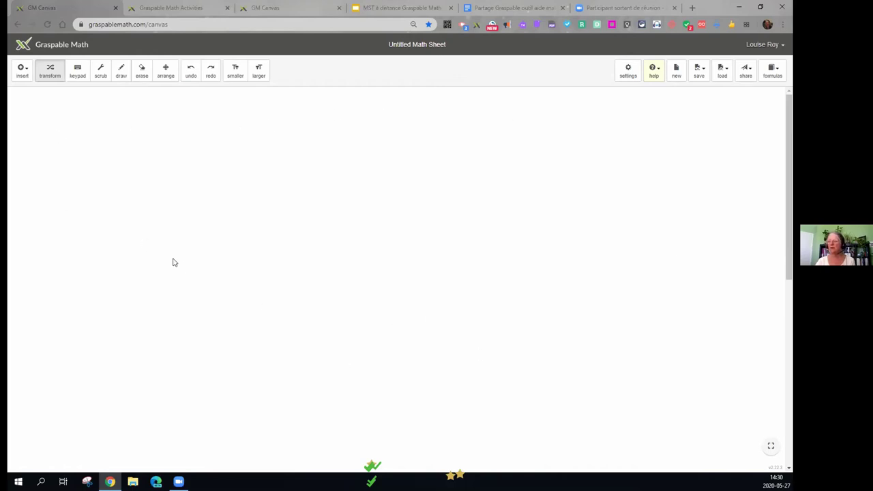
- Insert the math expression 3 + 6×5 on the blank canvas and place it near the canvas's upper-left corner
click(399, 351)
click(399, 351)
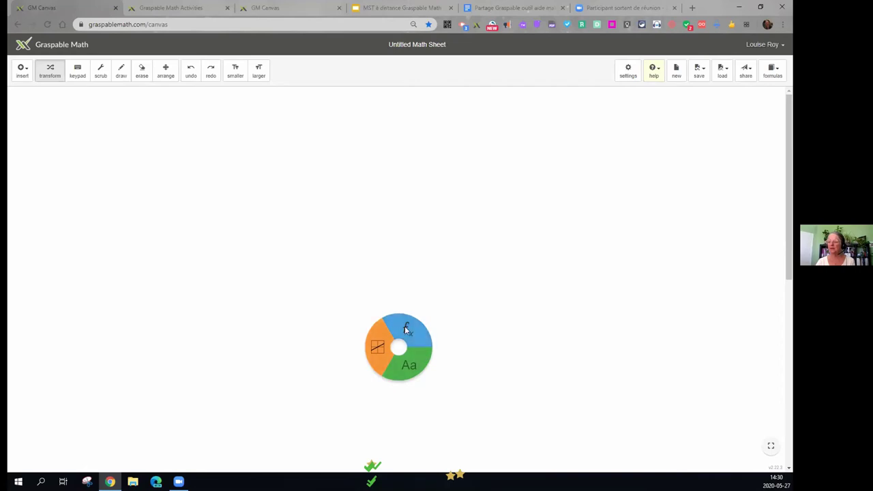
click(404, 329)
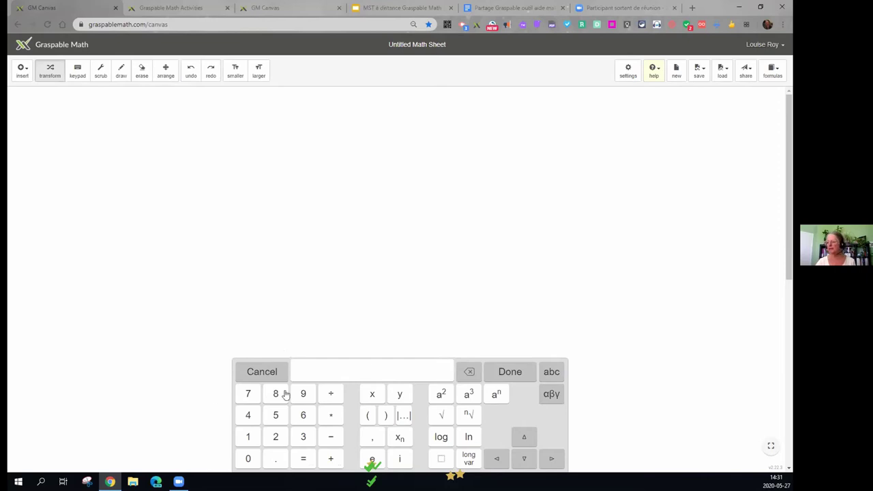
click(303, 436)
click(329, 459)
click(302, 414)
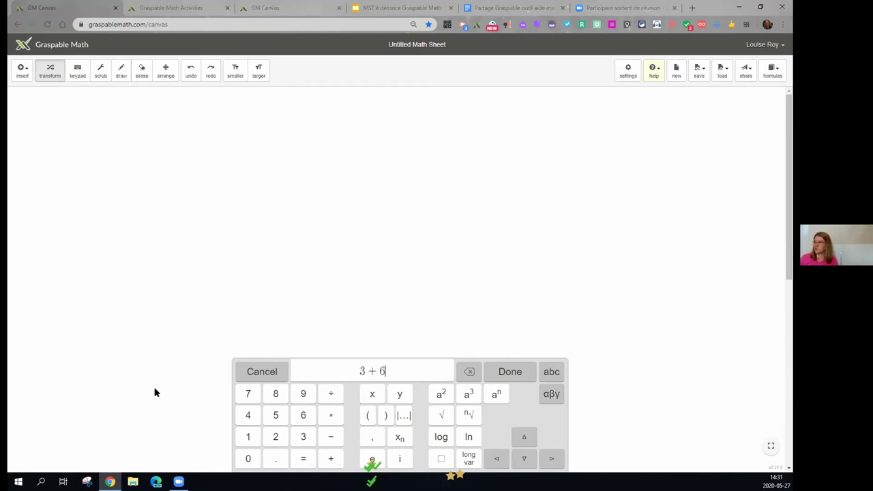
click(331, 416)
click(275, 416)
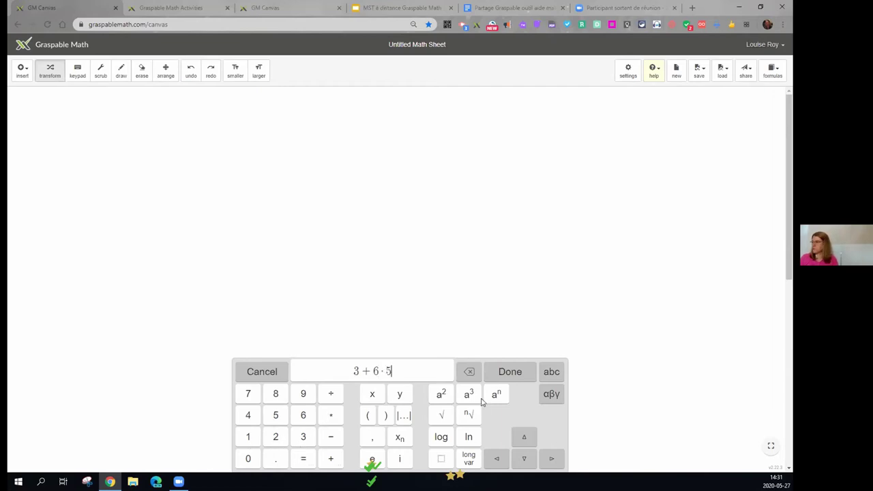
click(509, 373)
drag(406, 356, 182, 130)
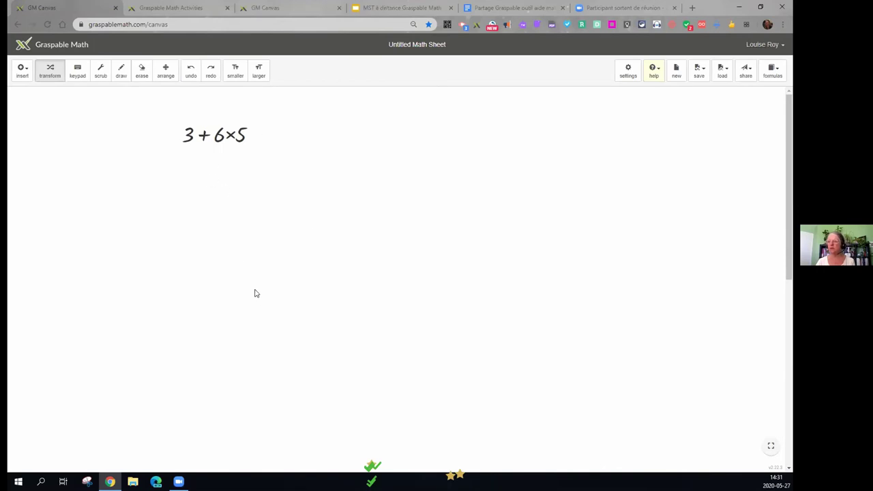
- Enlarge the expression 3 + 6×5 and evaluate it to 33, multiplication first, with every derivation line displayed
click(259, 76)
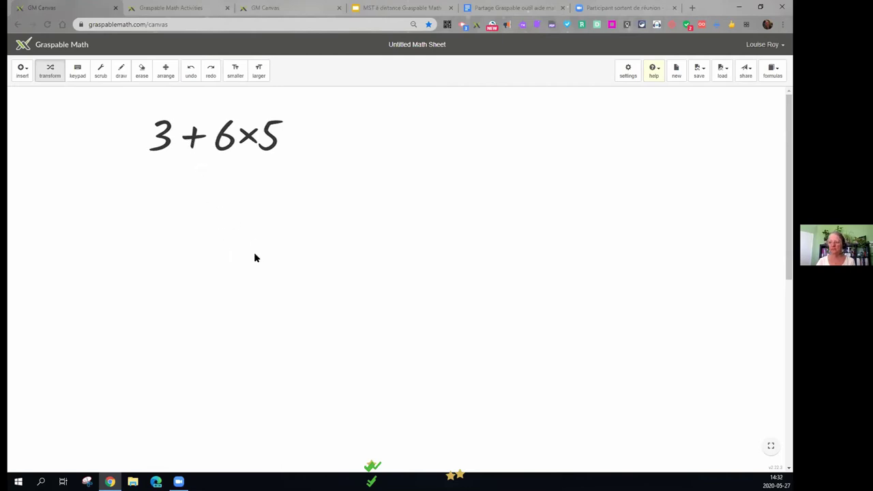
click(249, 136)
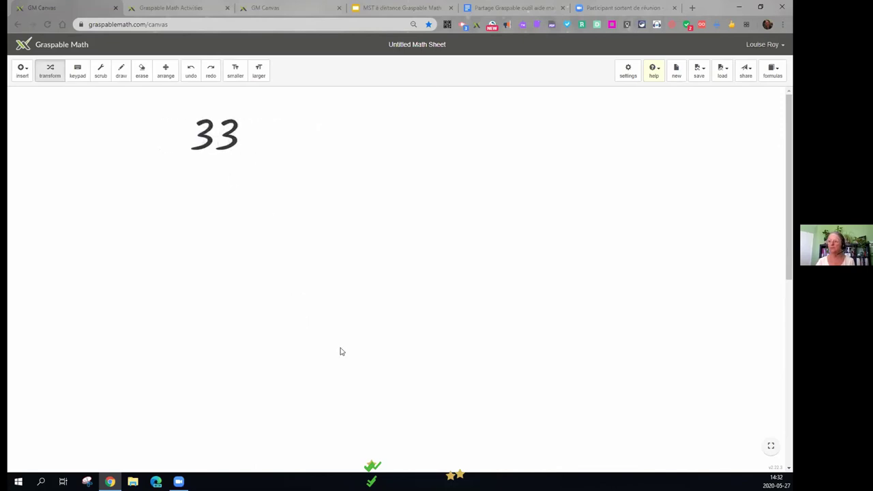
click(256, 144)
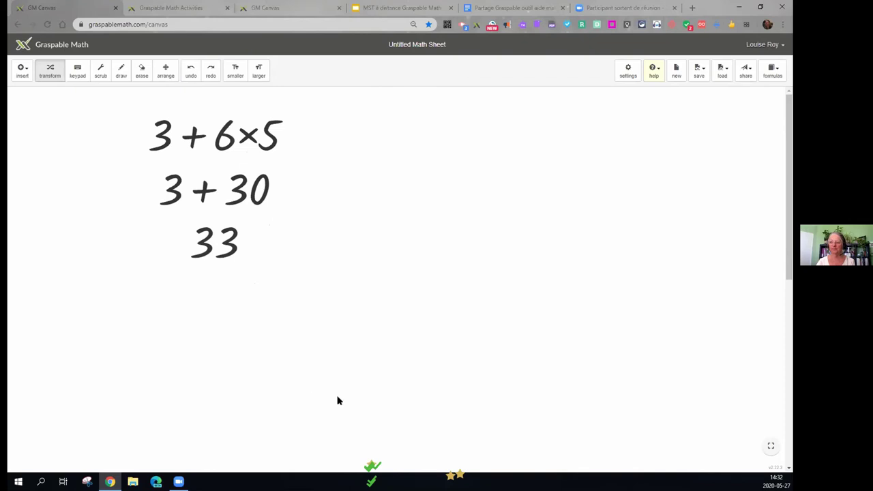
- Copy 3 + 6×5 to the right of the first derivation, reorder it as 6×5 + 3, and evaluate it to 33
mouse_move(289, 130)
drag(303, 135, 670, 153)
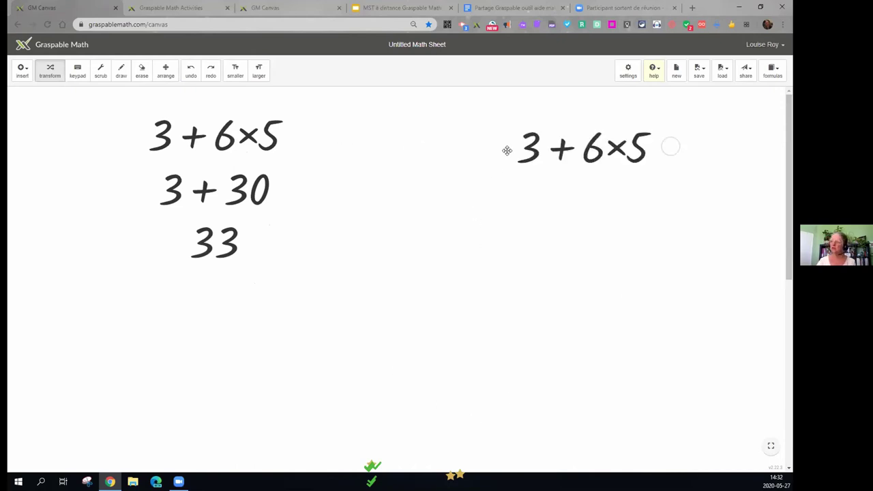
drag(505, 149, 603, 158)
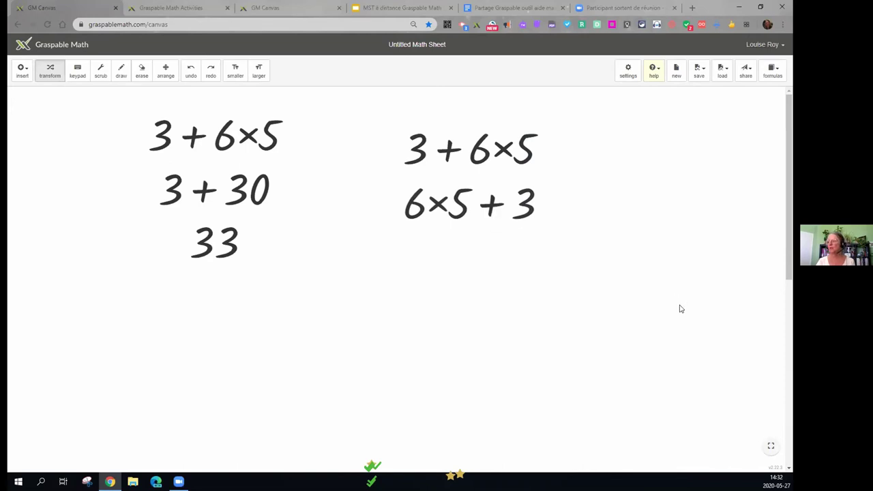
click(440, 205)
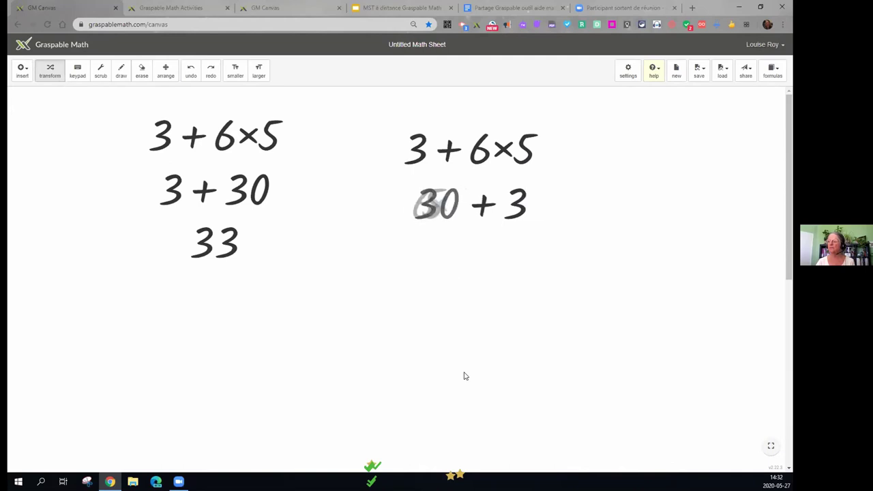
click(482, 260)
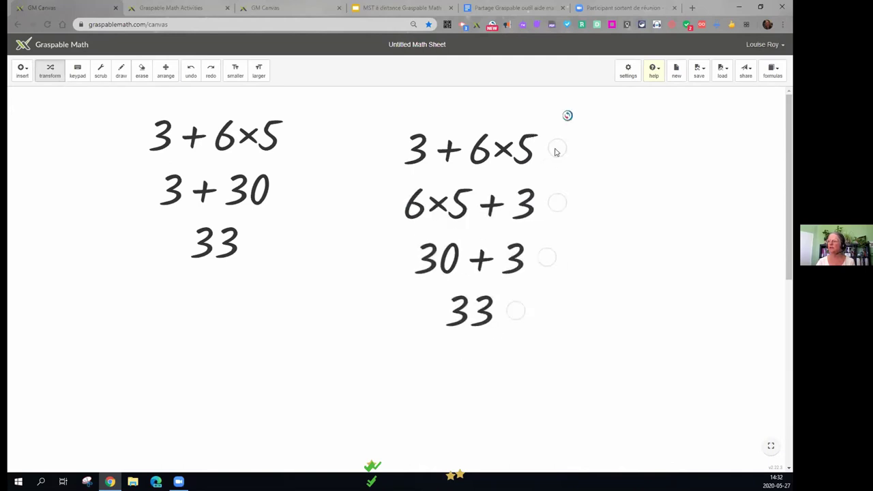
- Copy 3 + 6×5 below the first derivation, reorder it as 5×6 + 3, and evaluate it to 33
drag(555, 152, 263, 386)
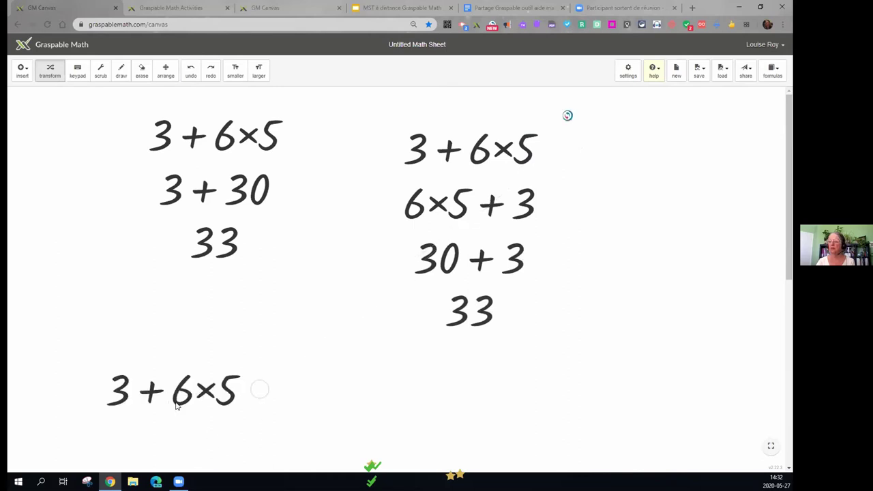
drag(176, 405, 275, 411)
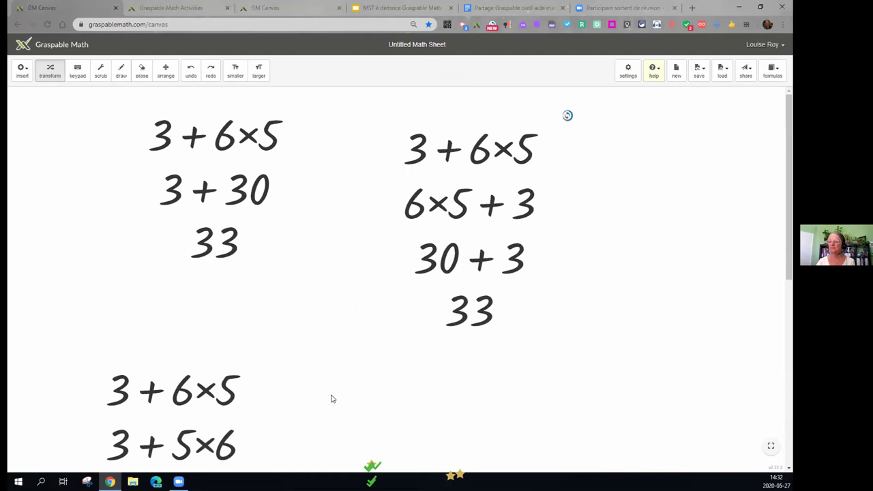
scroll(332, 399, down, 2)
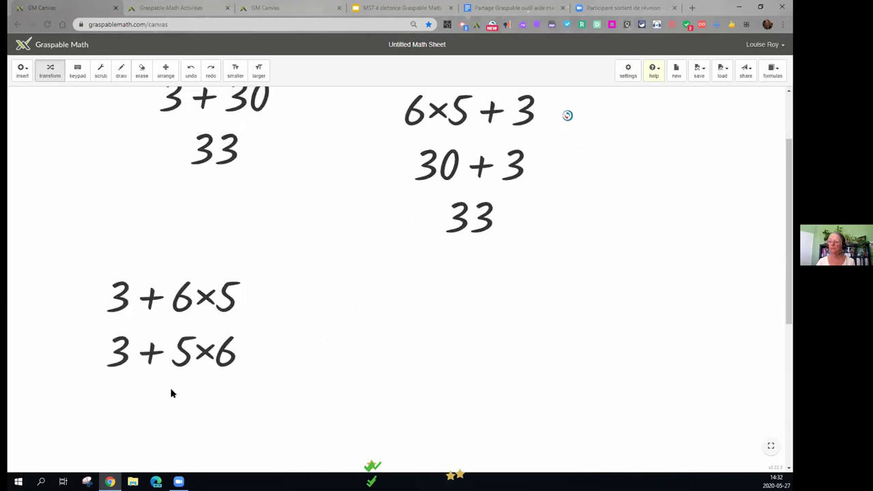
drag(127, 356, 294, 352)
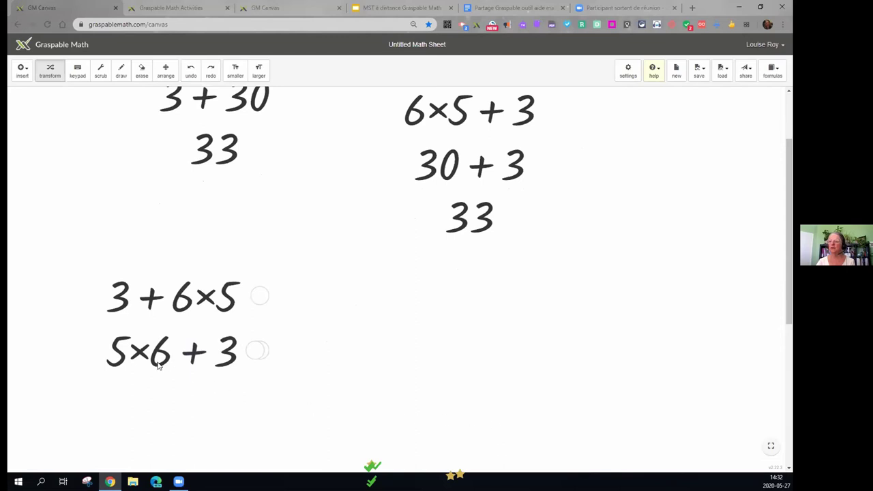
click(142, 353)
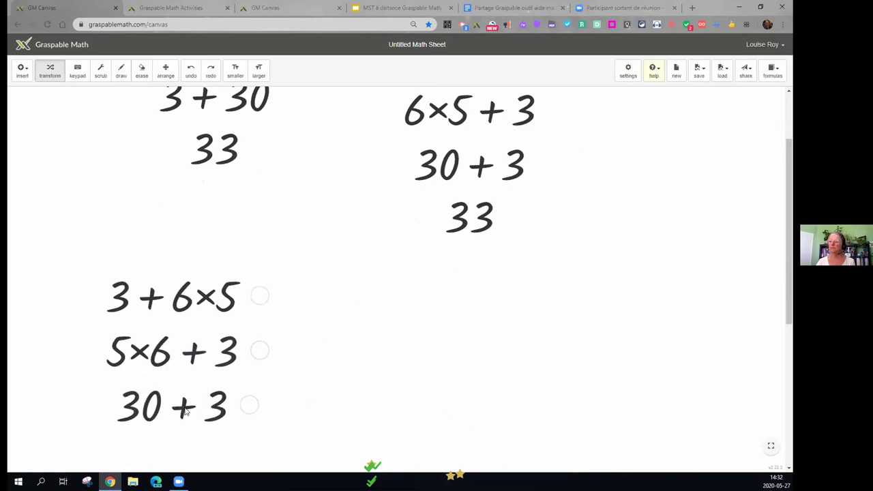
click(183, 406)
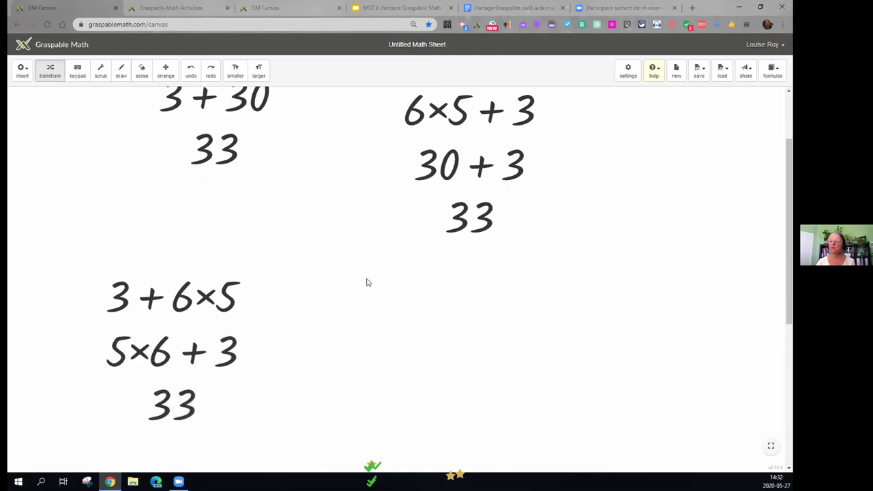
scroll(366, 282, up, 2)
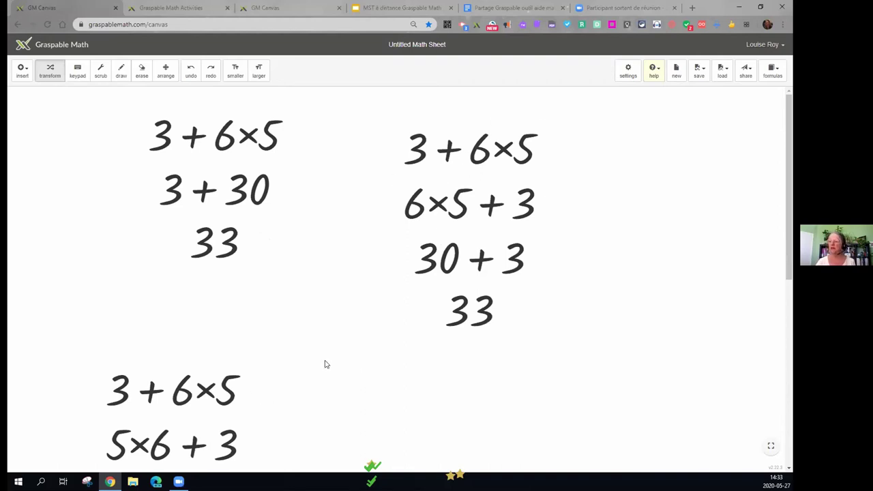
- Load the Beginner skill level preset in the document settings and save the changes
scroll(325, 364, down, 3)
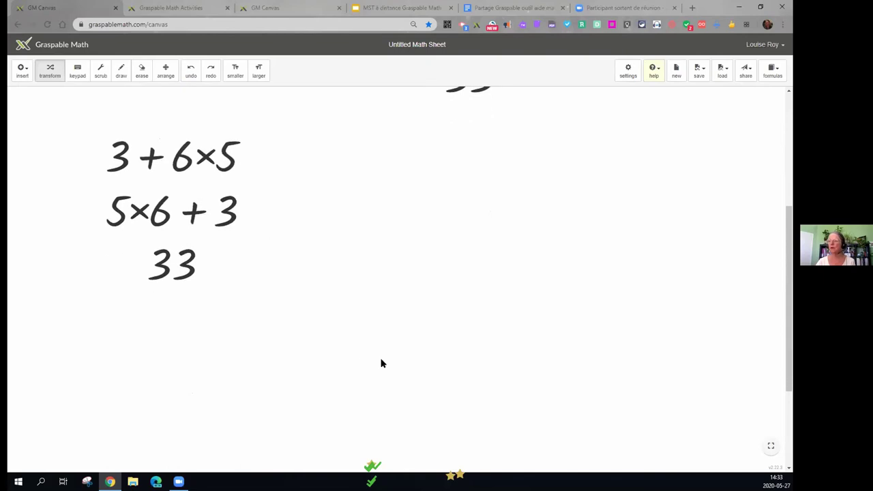
drag(382, 364, 388, 345)
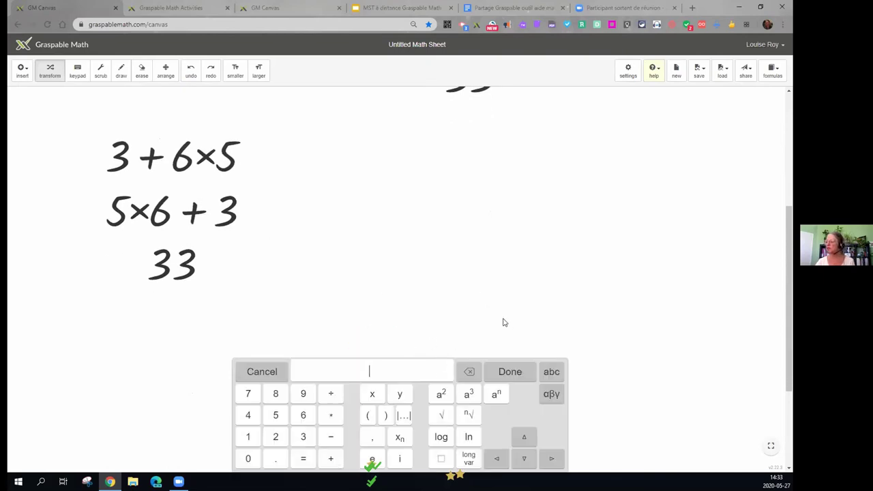
click(260, 372)
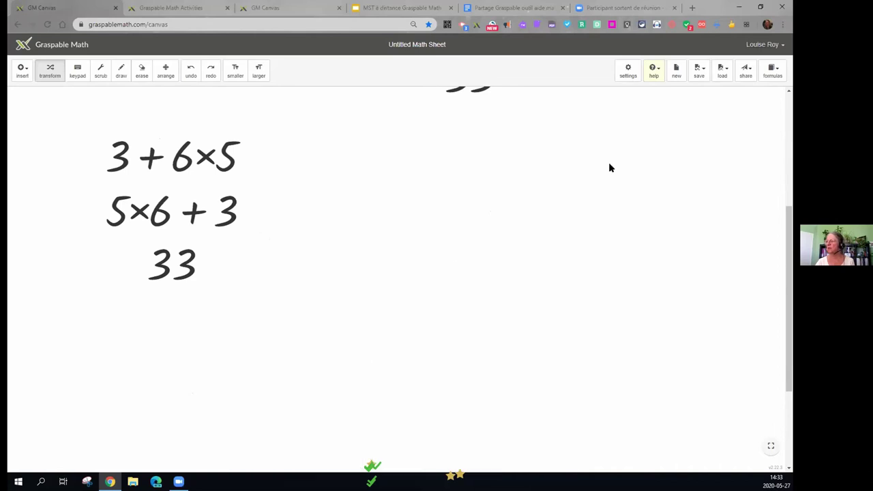
click(630, 75)
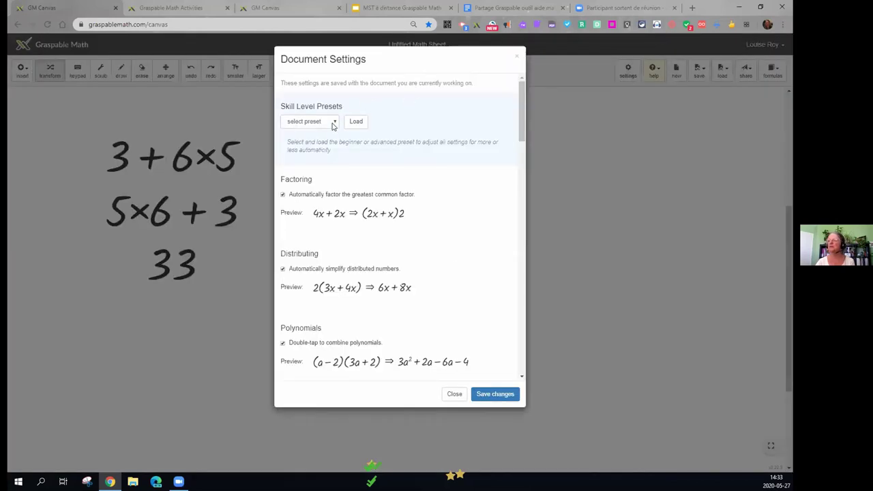
click(333, 126)
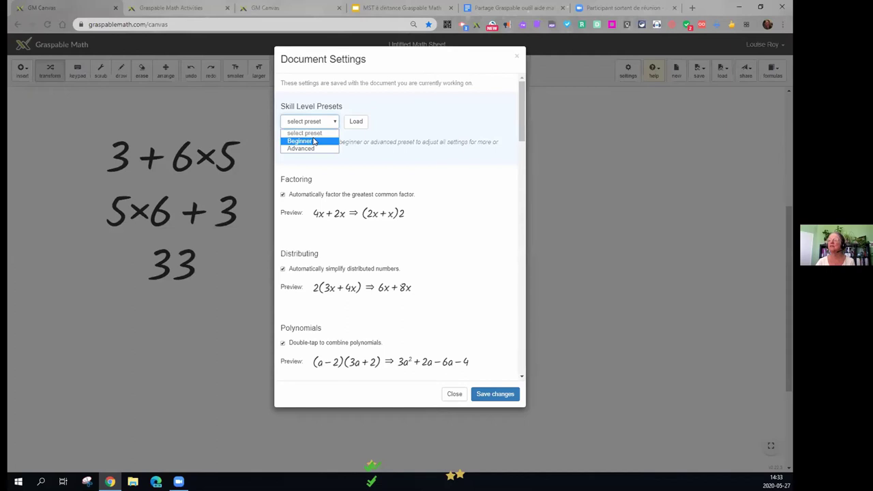
click(315, 141)
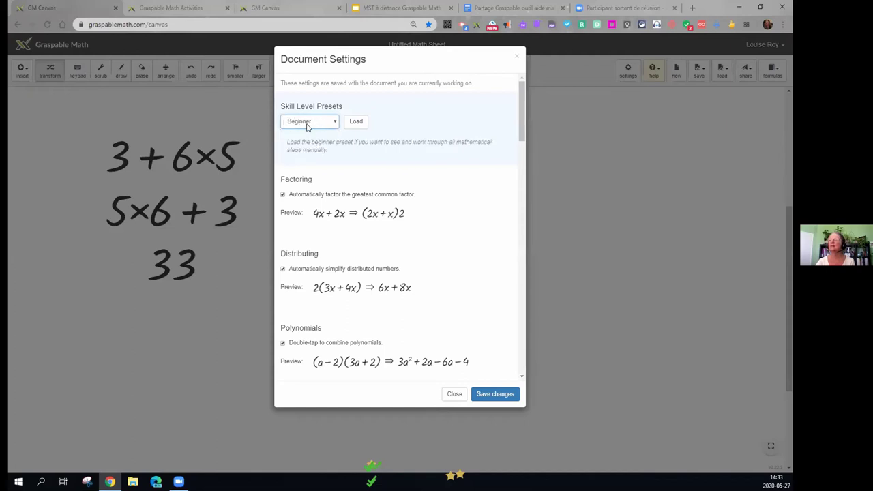
click(354, 122)
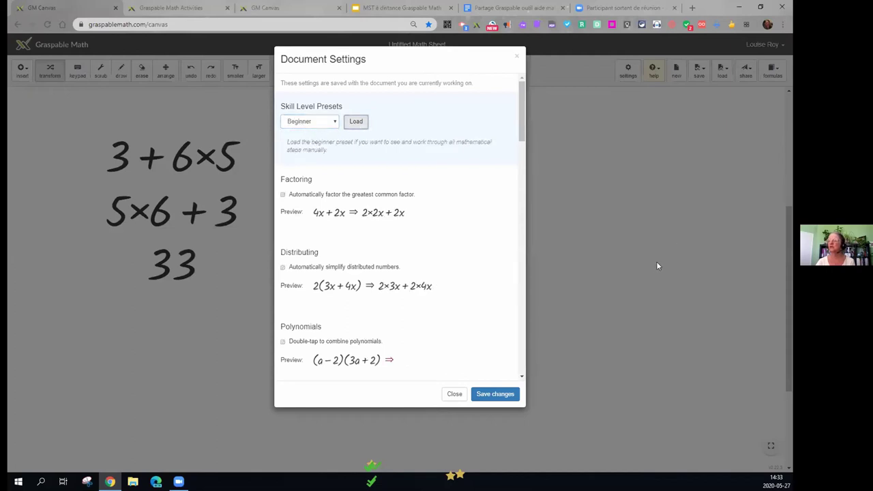
click(497, 402)
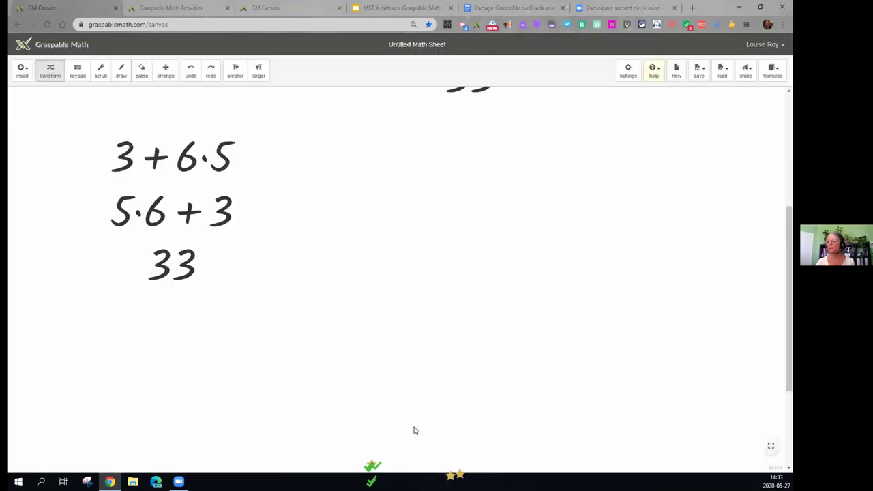
- Insert the math expression 2·(2 + 3) and place it to the right of the lower 3 + 6·5 derivation
click(408, 436)
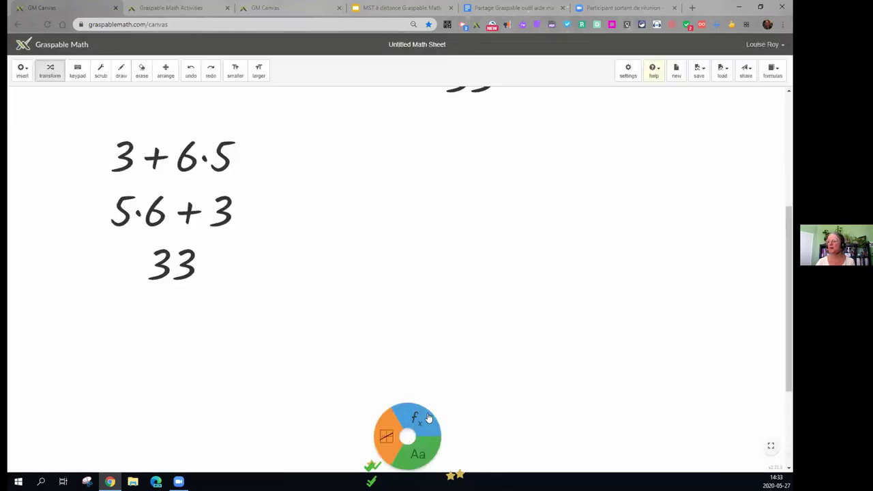
click(429, 418)
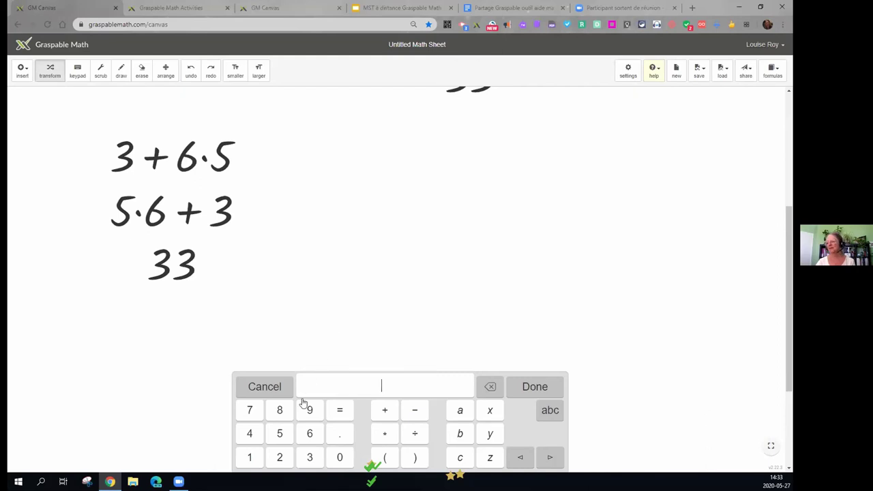
click(281, 460)
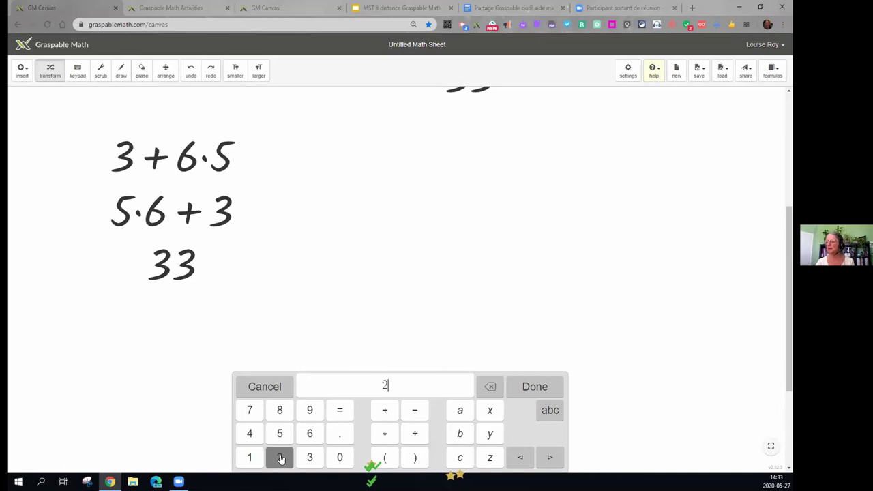
click(384, 432)
click(391, 456)
click(280, 458)
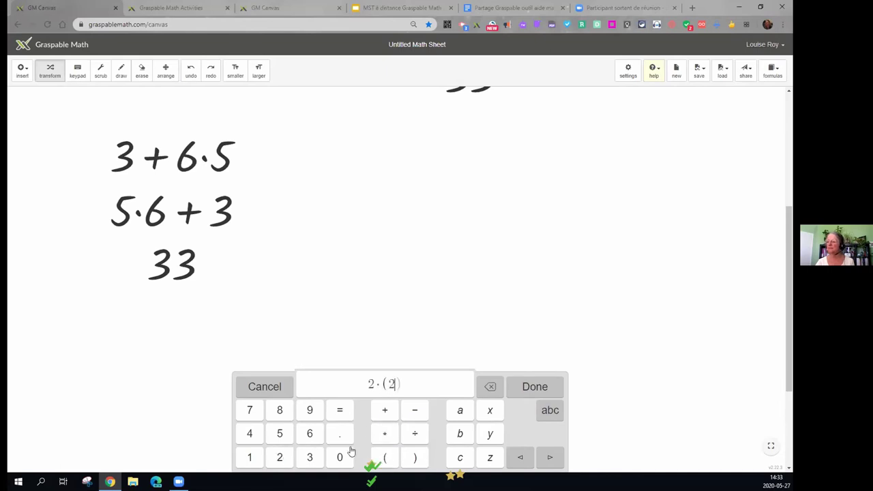
click(383, 410)
click(307, 461)
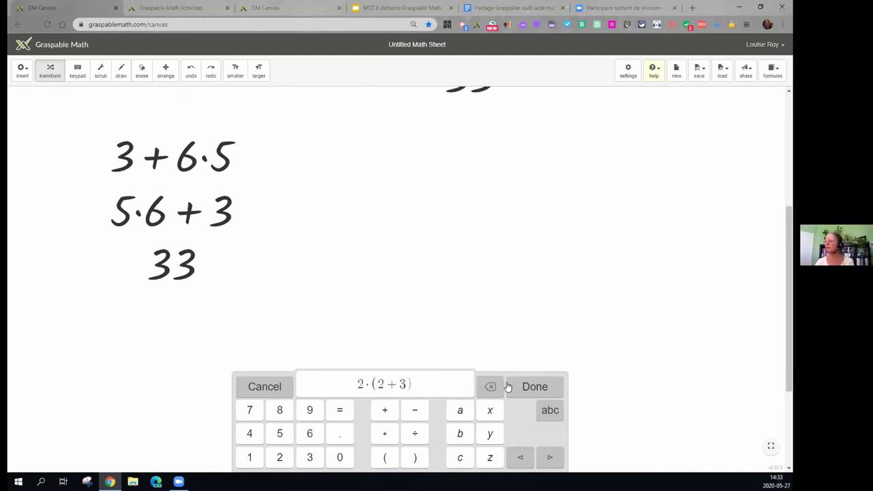
click(535, 387)
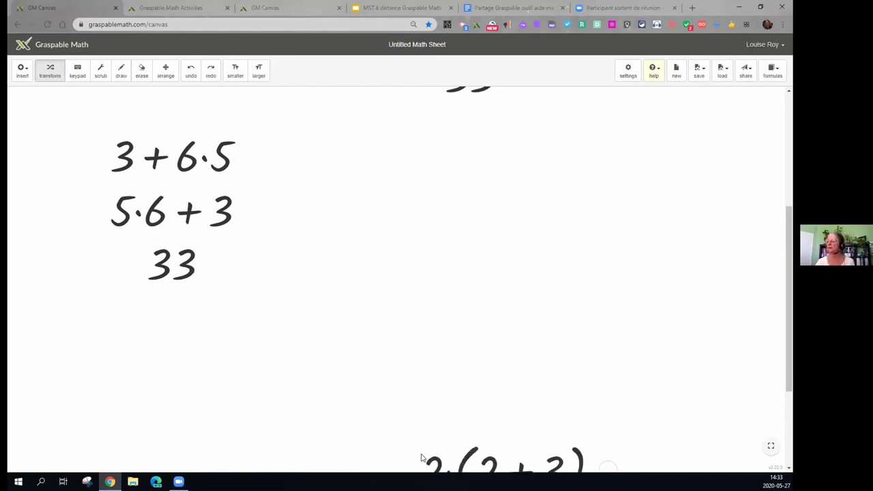
drag(412, 456, 396, 201)
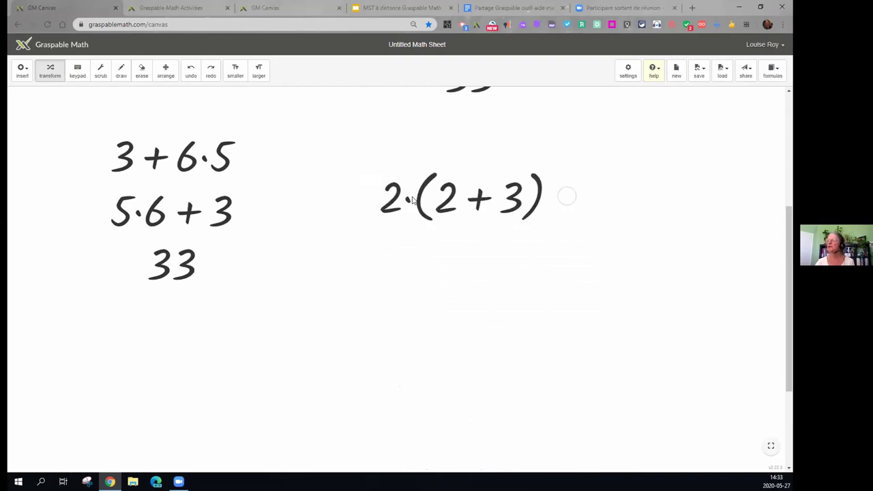
- Evaluate 2·(2 + 3) to 10, parentheses first, with every derivation line displayed
click(478, 201)
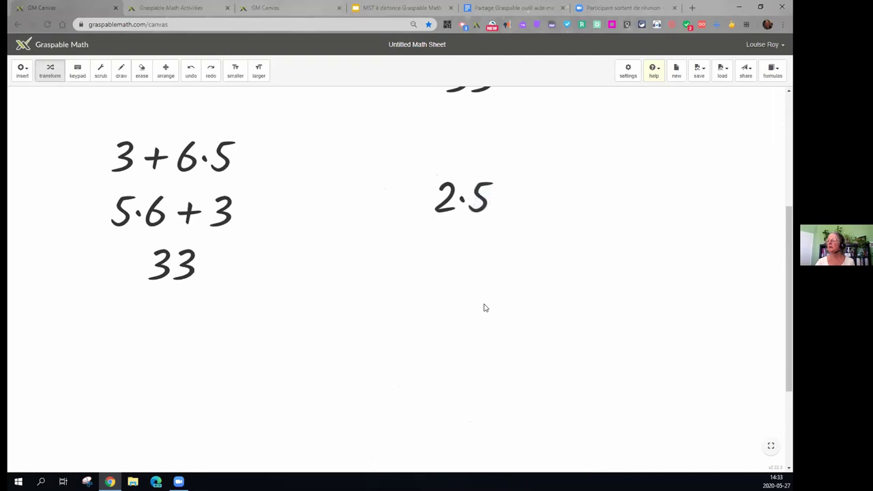
click(464, 204)
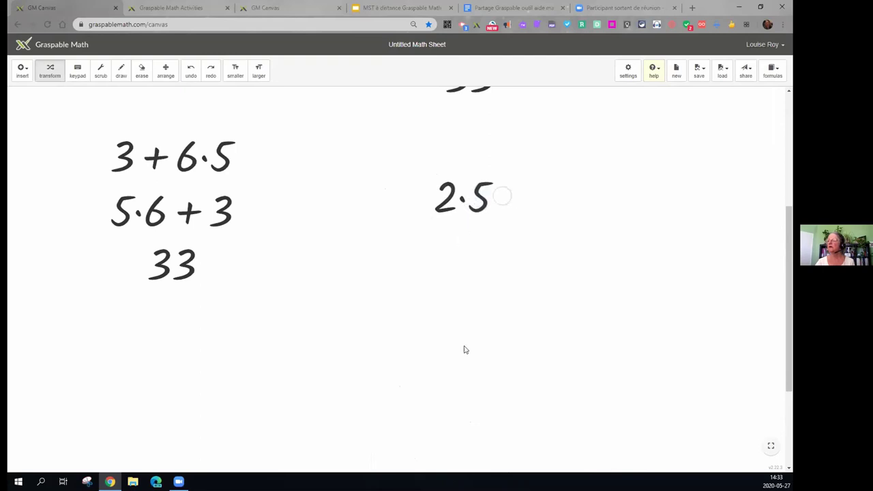
click(498, 196)
- Copy 2·(2 + 3) to the right of its derivation, distribute the 2 over the parentheses, and evaluate the copy to 10
drag(568, 196, 712, 211)
drag(374, 179, 309, 181)
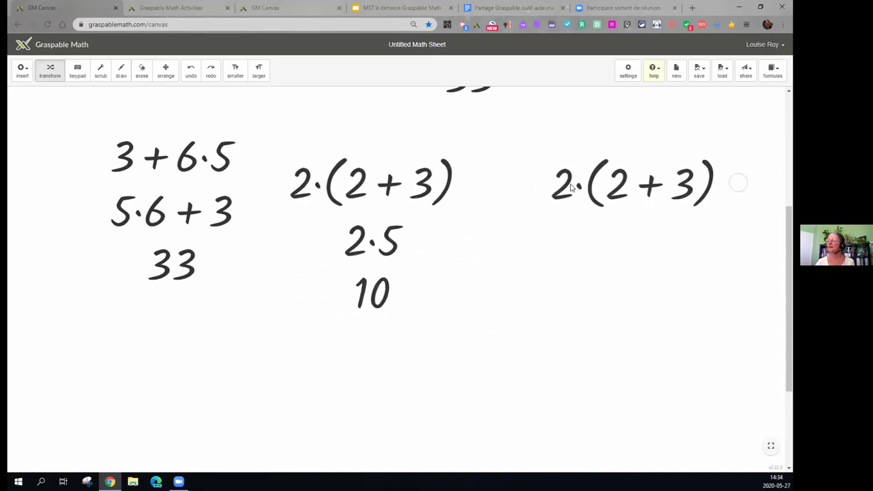
drag(563, 183, 666, 174)
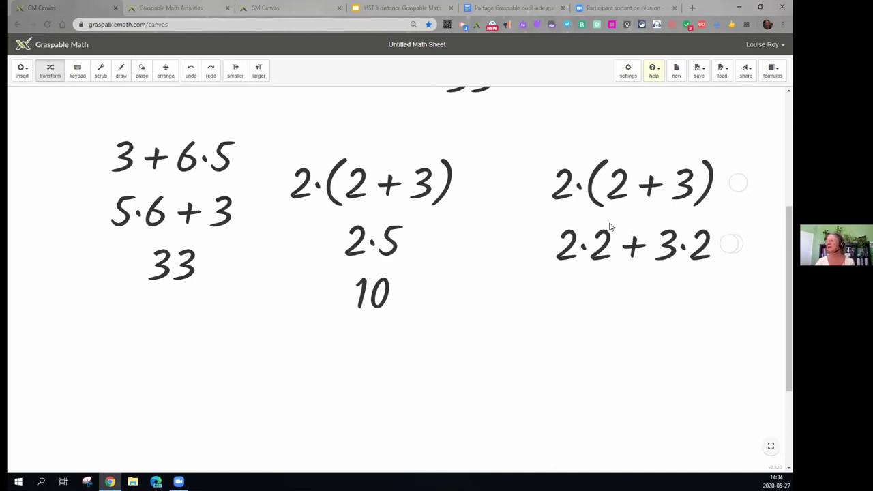
click(584, 249)
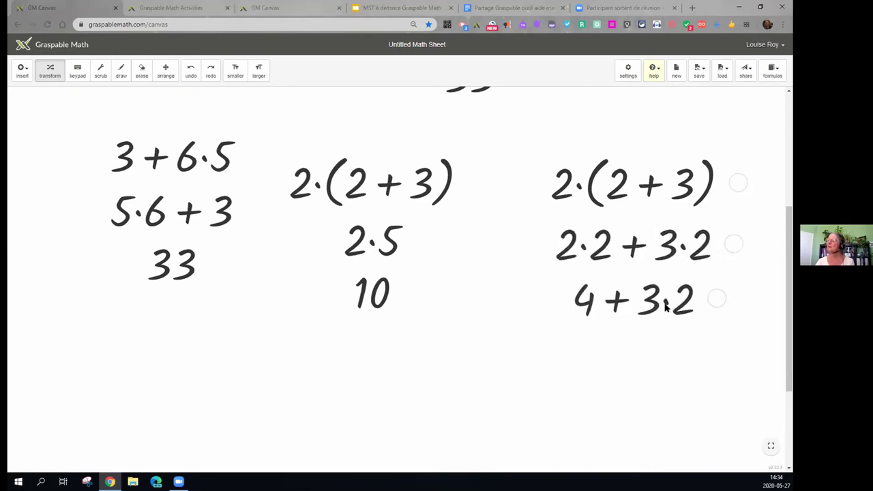
click(662, 305)
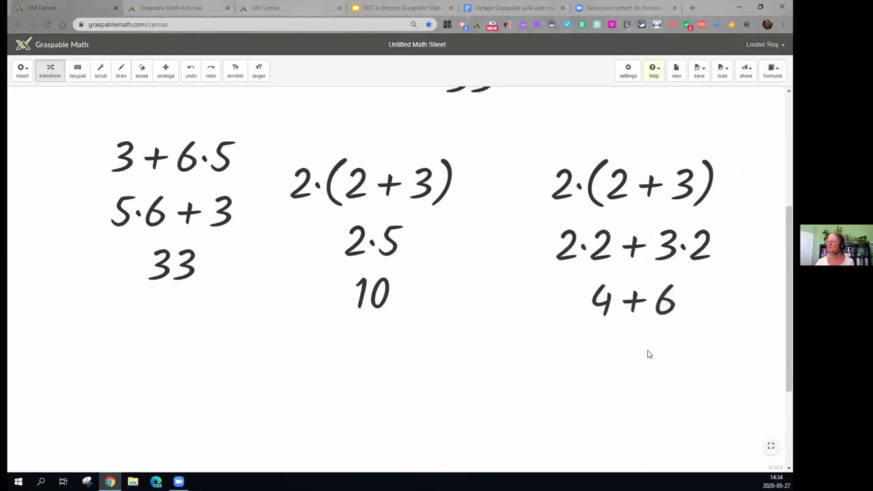
click(637, 304)
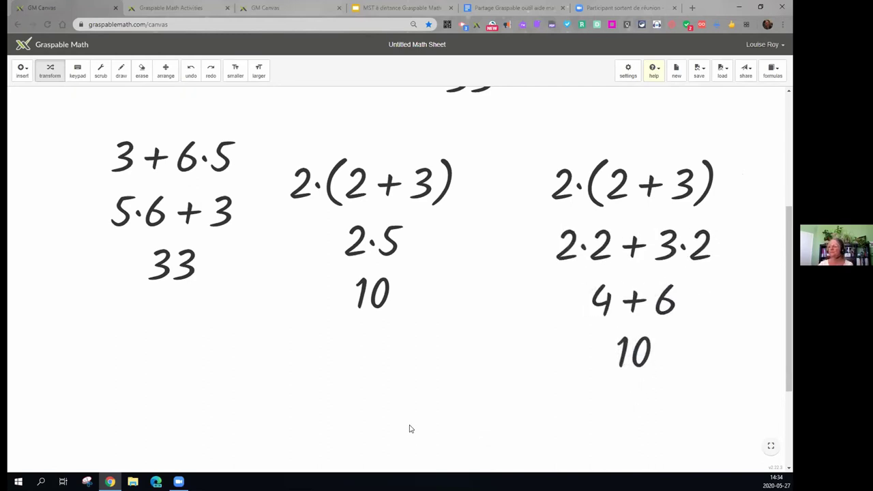
- Insert the math expression 14 + 27 in the empty space below the existing derivations and evaluate it to 41
scroll(288, 362, down, 3)
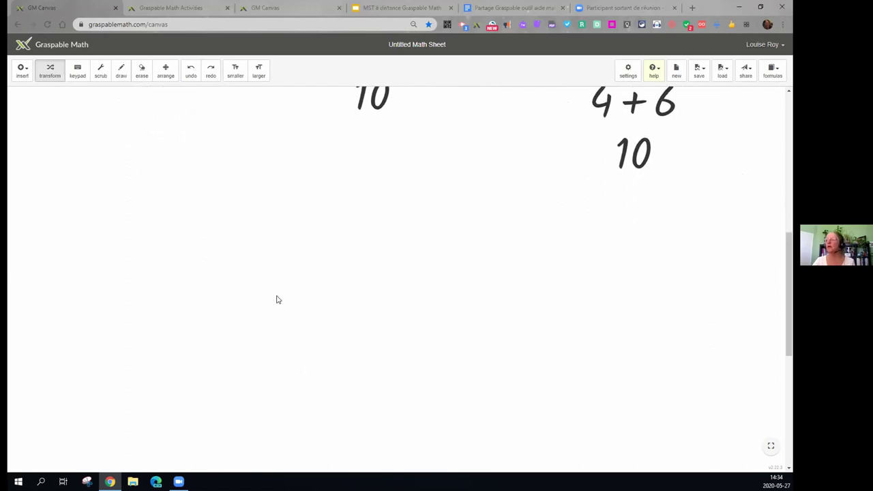
scroll(279, 300, down, 1)
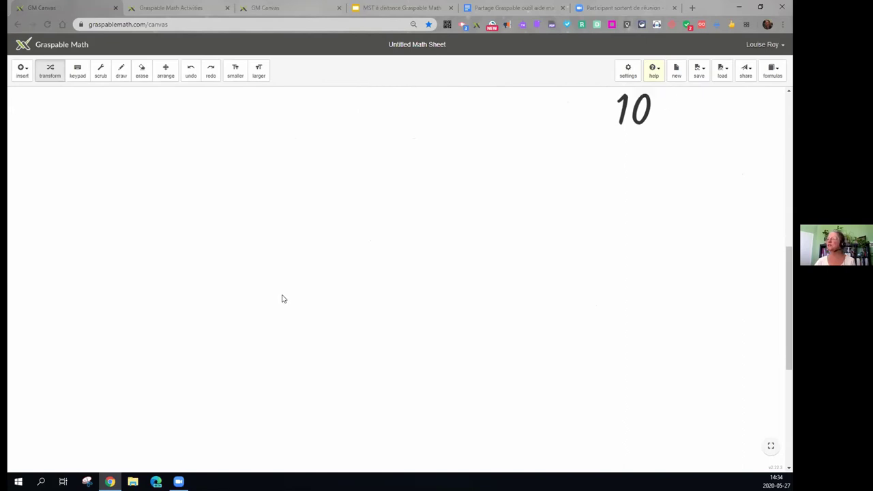
scroll(281, 299, up, 2)
scroll(283, 298, down, 1)
click(274, 275)
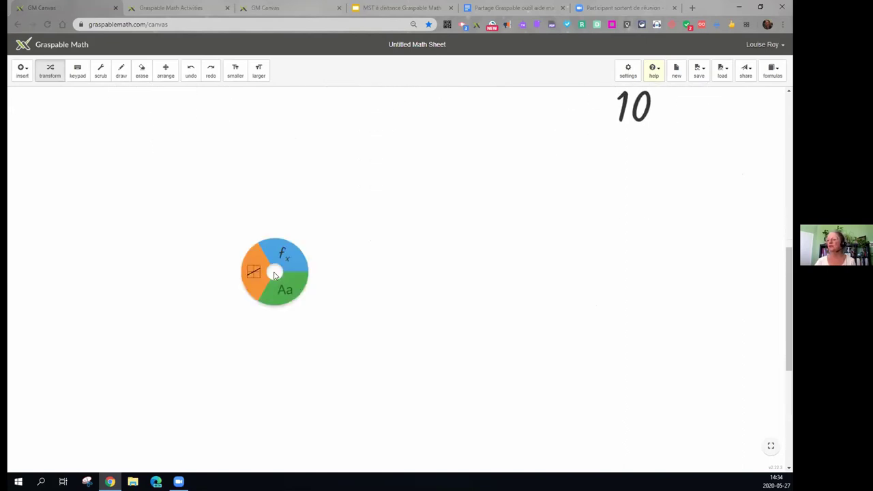
click(283, 254)
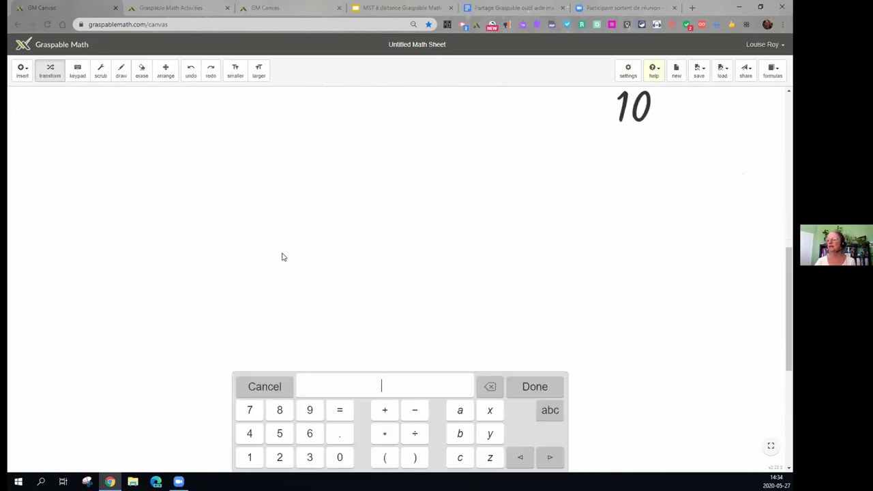
click(249, 457)
click(249, 438)
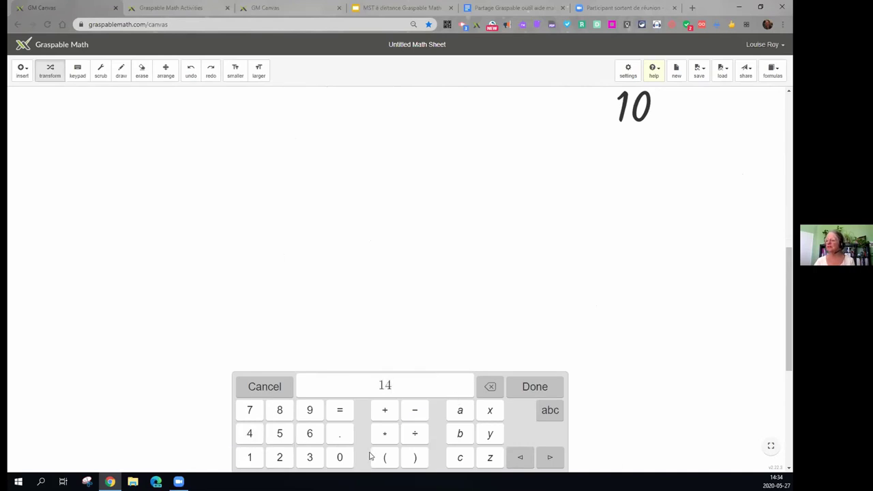
click(384, 410)
click(281, 457)
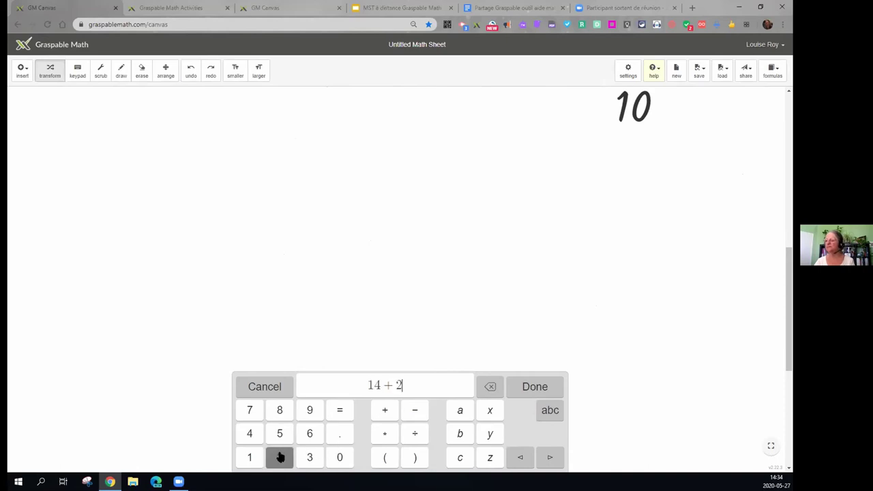
click(249, 410)
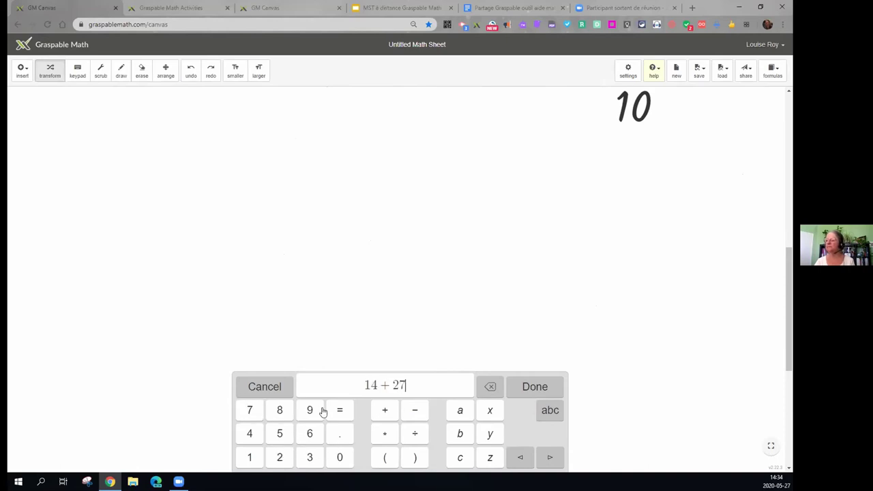
click(531, 386)
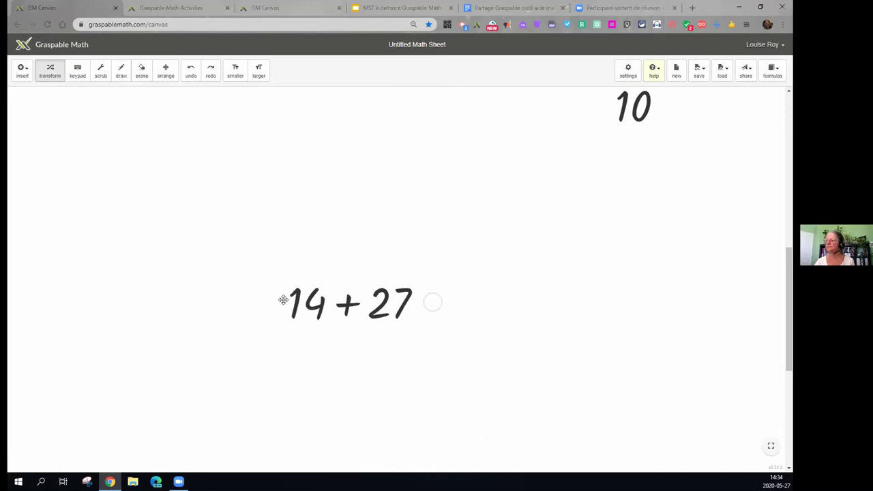
drag(281, 301, 118, 191)
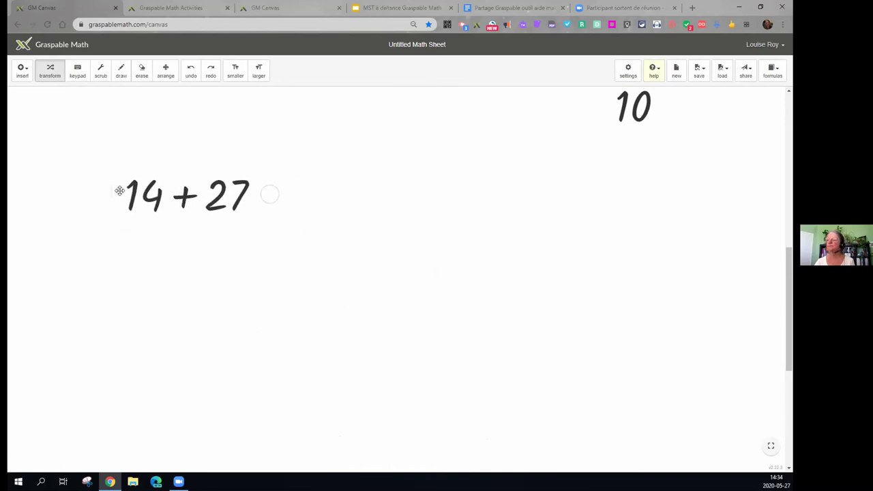
click(182, 200)
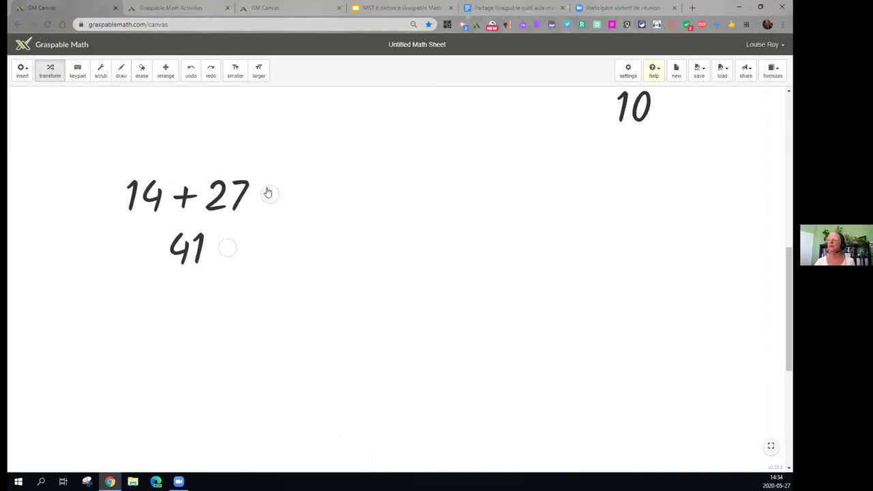
- Copy 14 + 27 to the right of its derivation and replace the copy's 14 with 10 + 4
drag(269, 193, 602, 196)
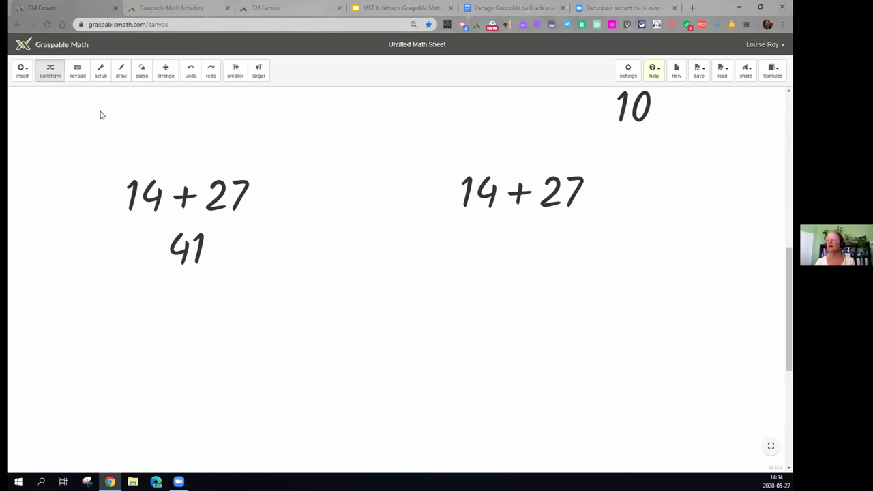
click(78, 66)
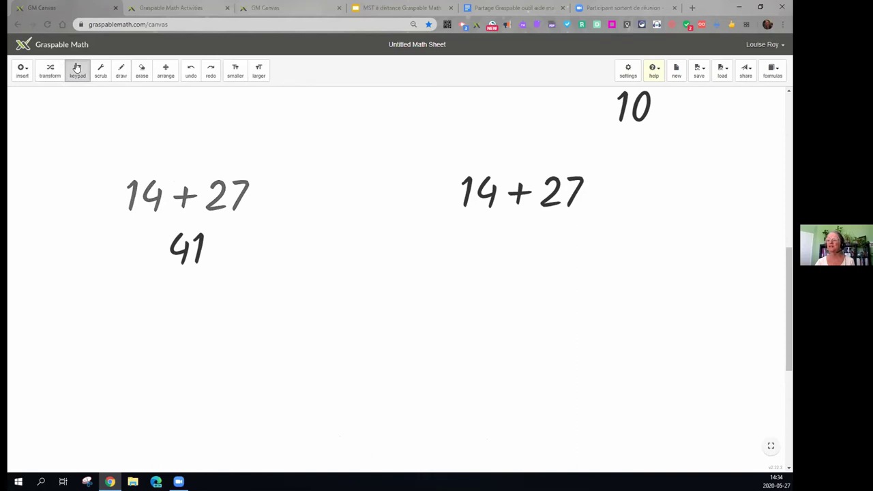
click(559, 204)
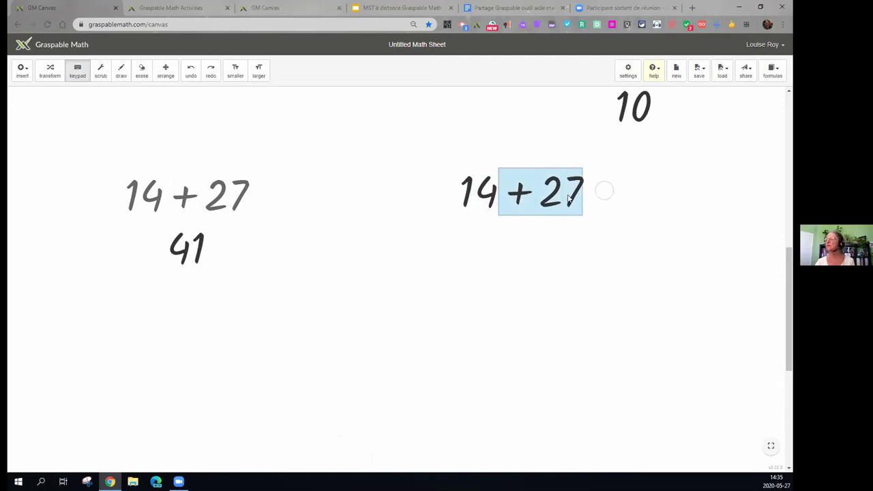
click(486, 204)
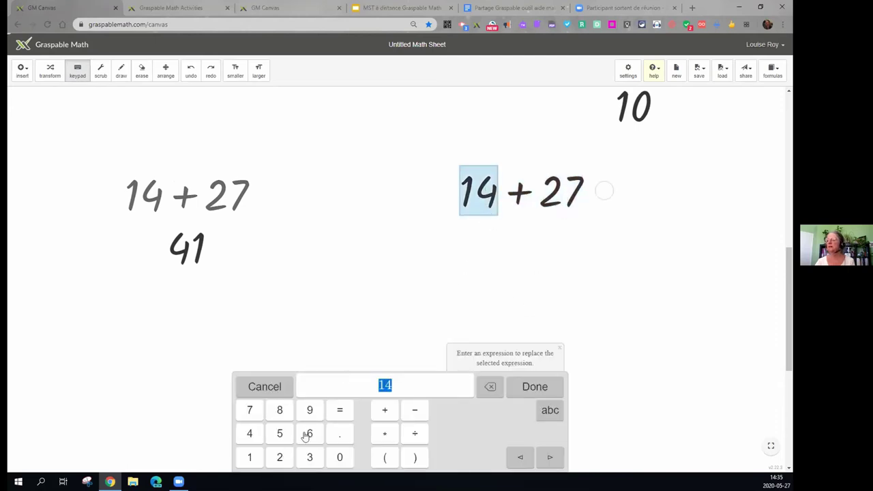
click(250, 457)
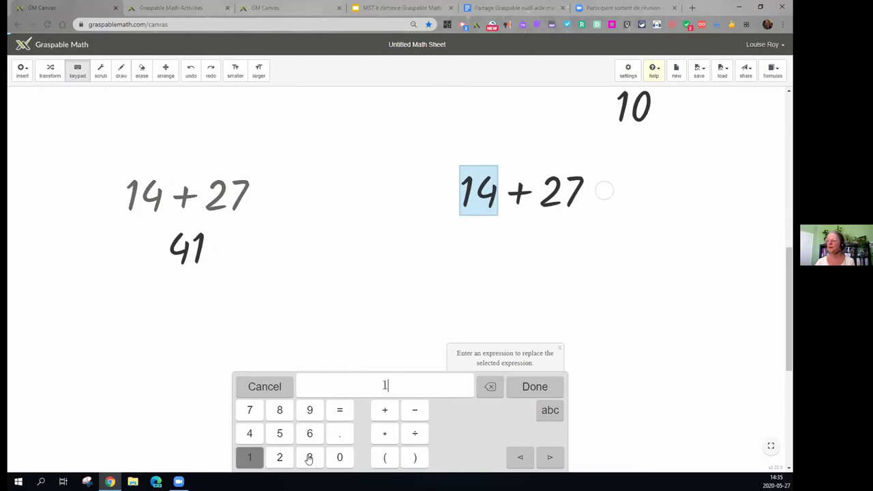
click(340, 458)
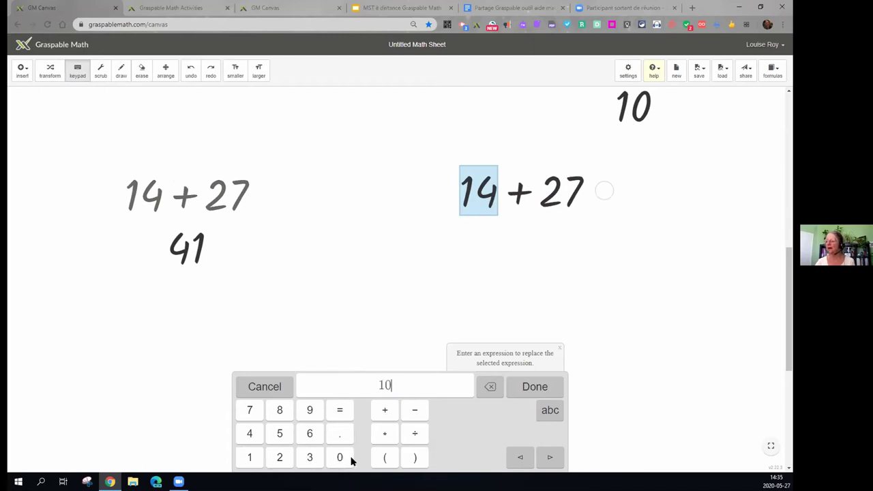
click(386, 411)
click(251, 434)
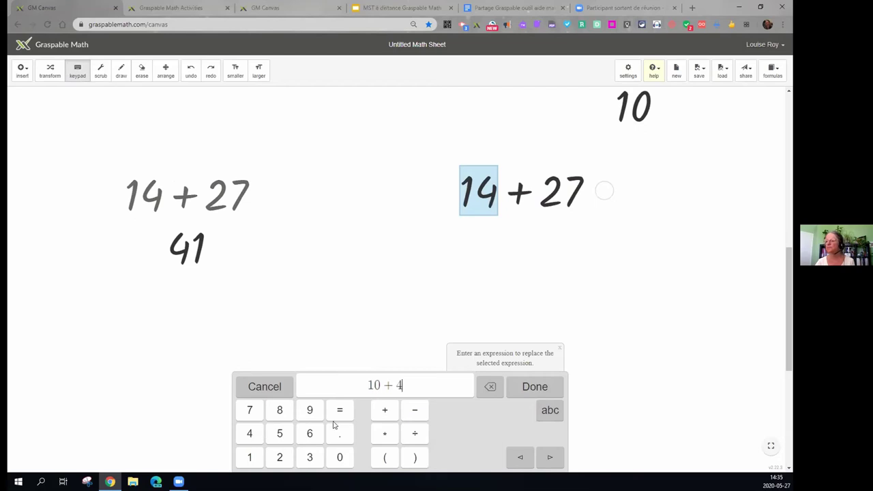
click(517, 389)
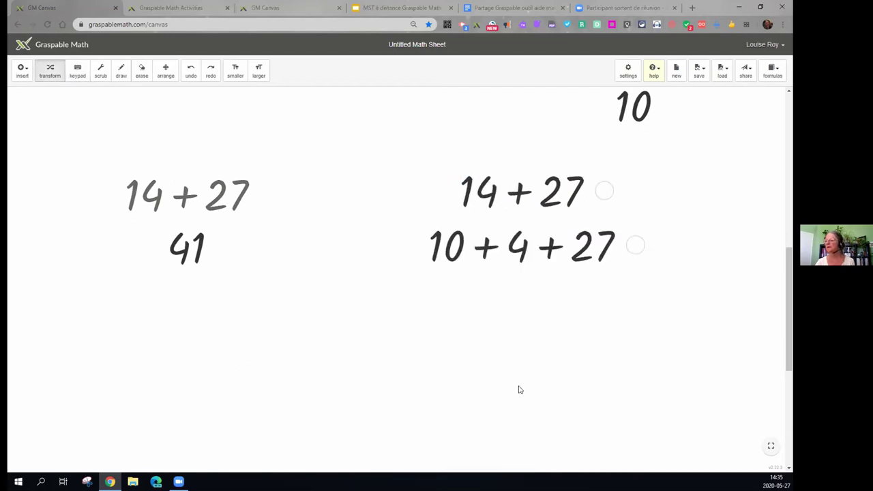
- Replace the 27 in 10 + 4 + 27 with 20 + 7
click(78, 76)
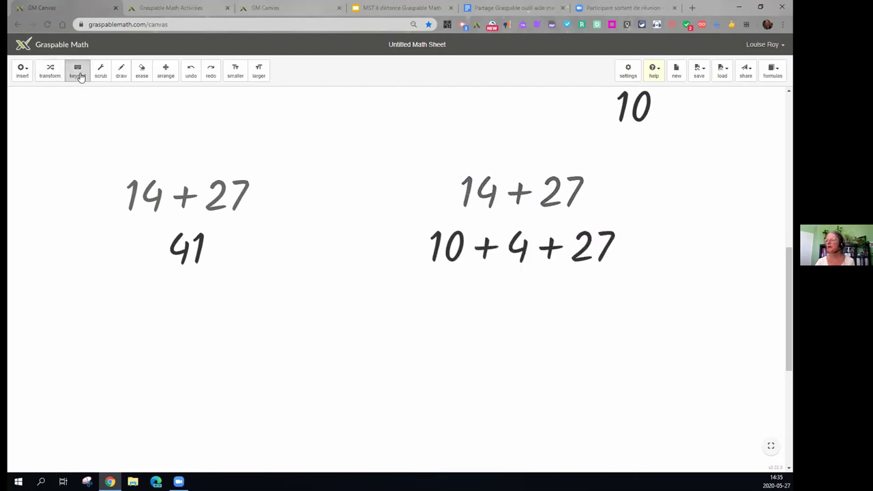
click(587, 256)
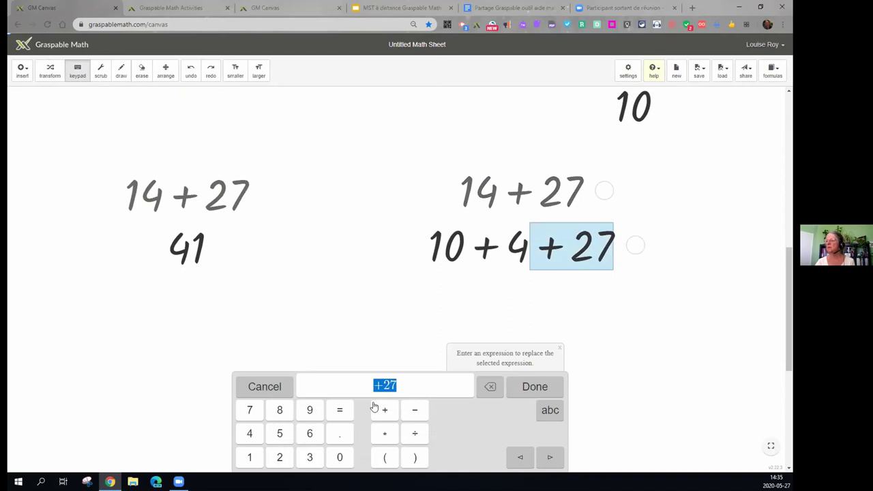
click(279, 457)
click(339, 457)
click(385, 410)
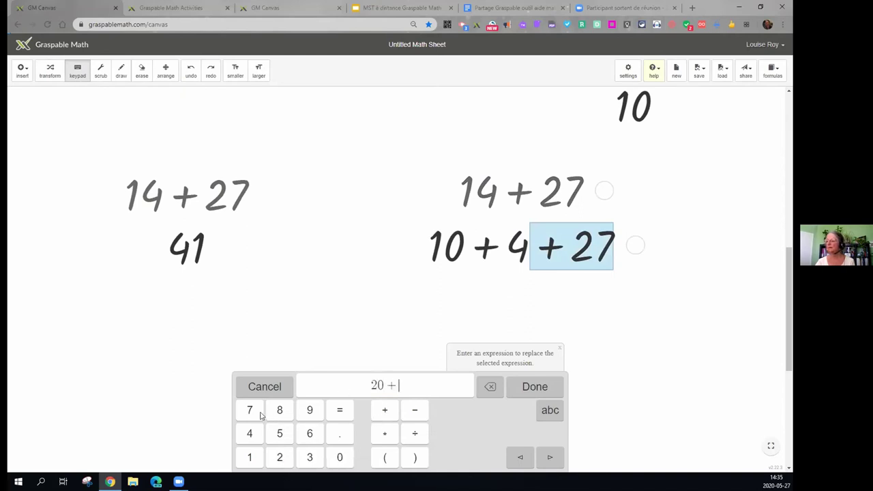
click(250, 410)
click(545, 386)
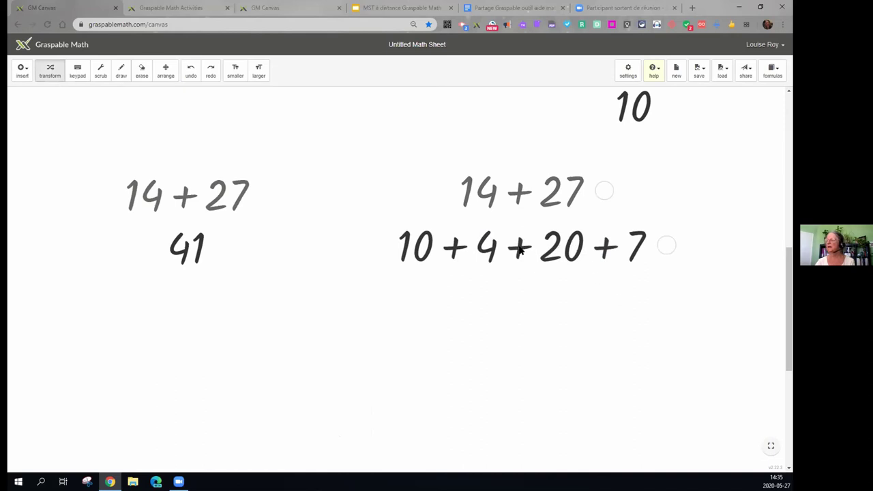
- Reorder the decomposed sum to 20 + 10 + 4 + 7, then add the tens and the units to get 30 + 11
drag(520, 251, 328, 261)
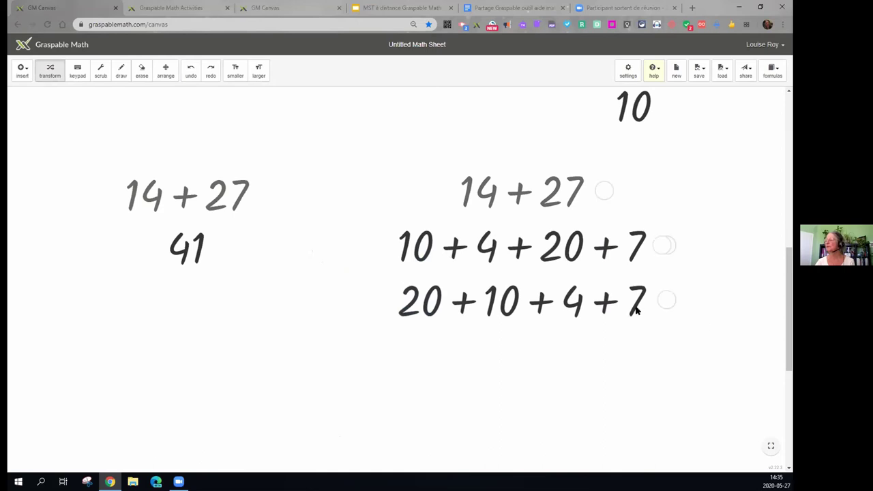
click(463, 308)
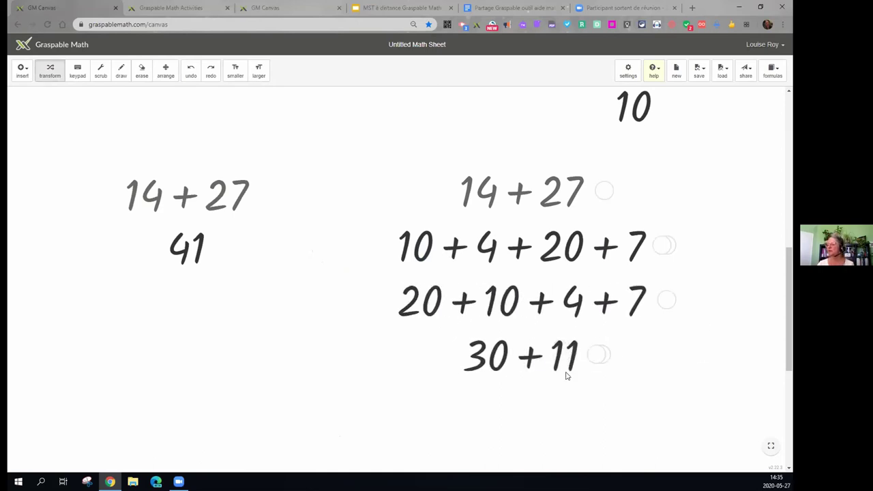
- Replace the 11 in 30 + 11 with 10 + 1, correcting the mistaken entry 10 + 2
click(77, 71)
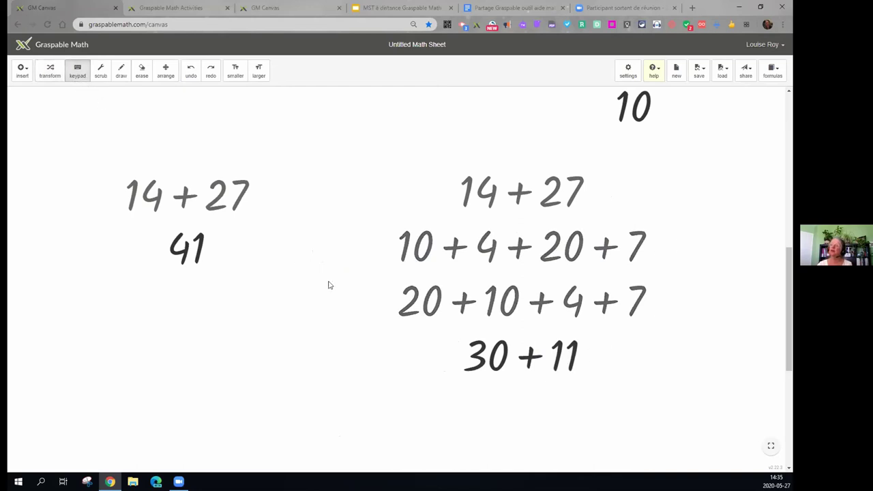
double_click(557, 365)
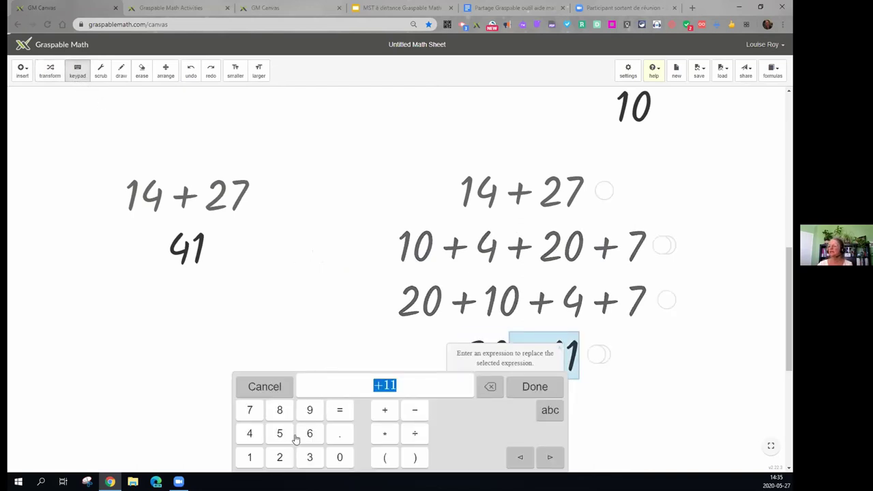
click(386, 409)
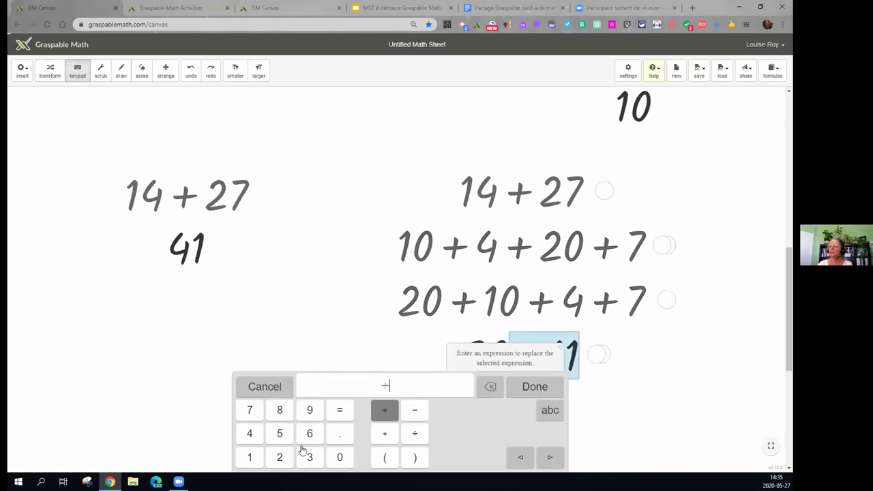
click(250, 457)
click(340, 457)
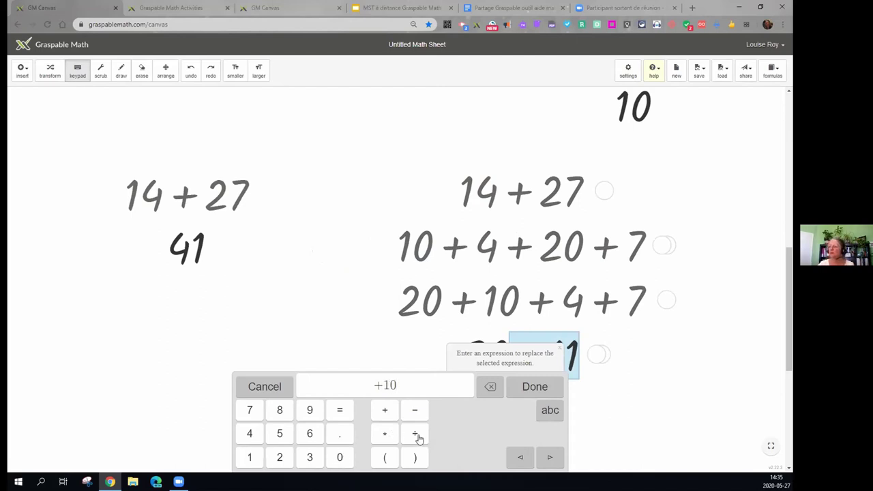
click(385, 409)
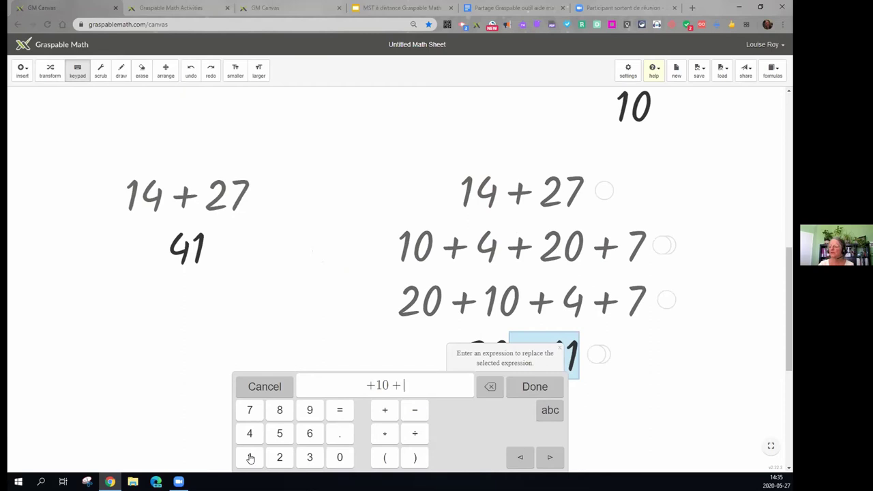
click(280, 457)
click(531, 394)
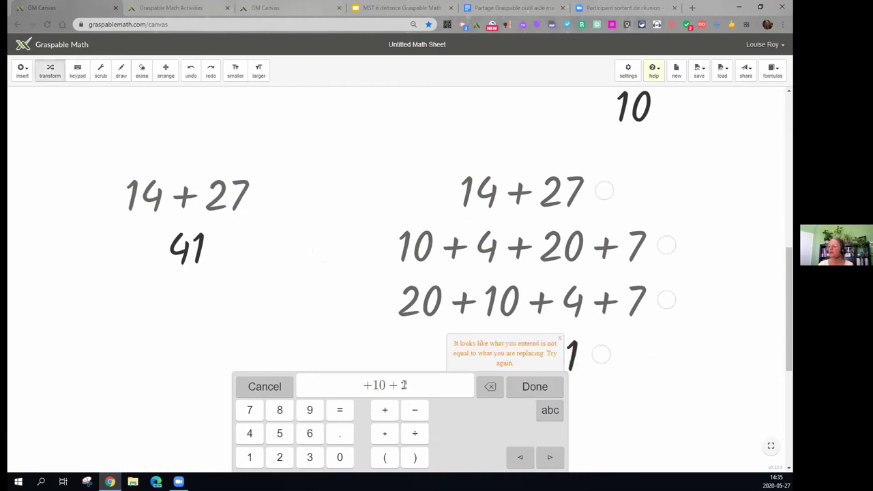
click(489, 387)
click(253, 458)
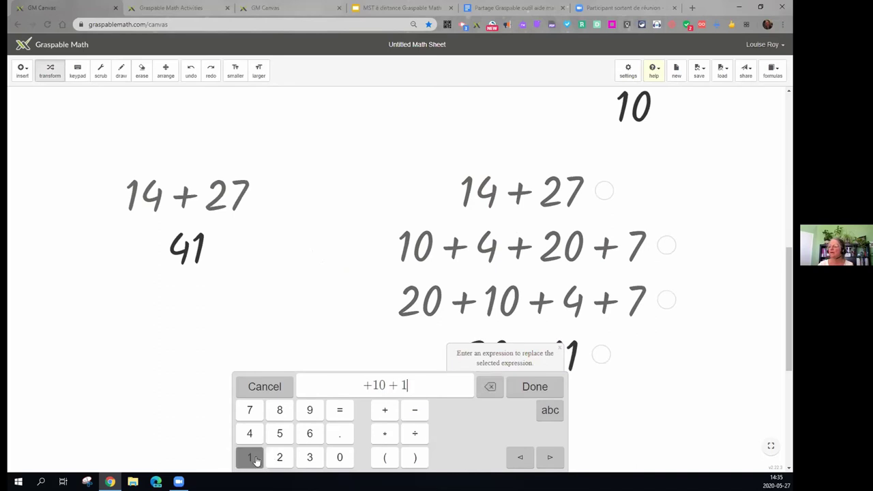
click(537, 387)
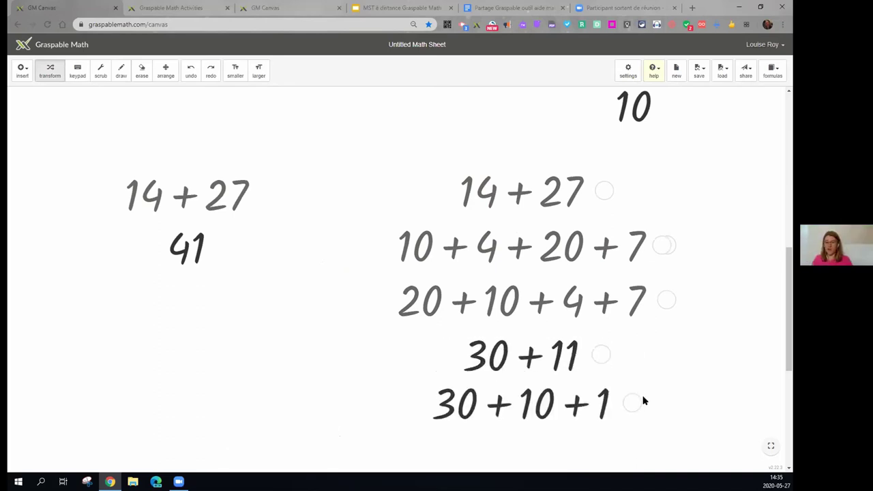
- Move the decomposed 14 + 27 derivation left, closer to the short derivation ending in 41
scroll(717, 373, down, 2)
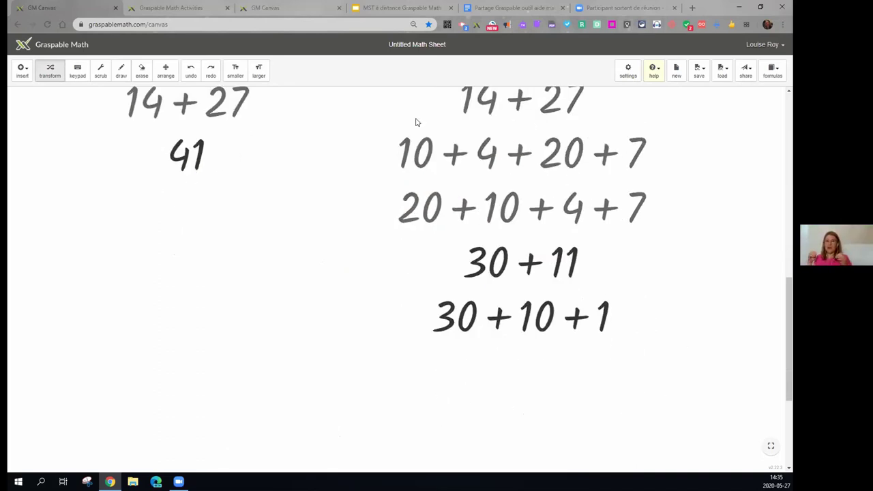
scroll(407, 120, up, 1)
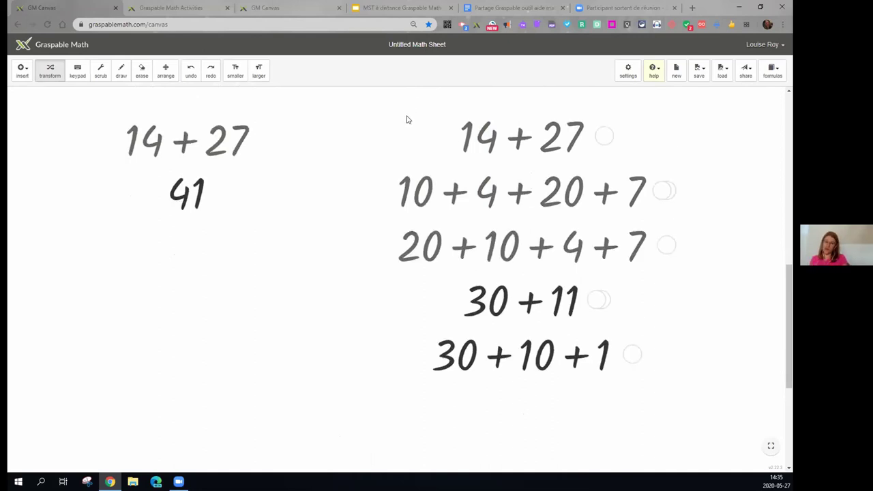
drag(383, 131, 278, 131)
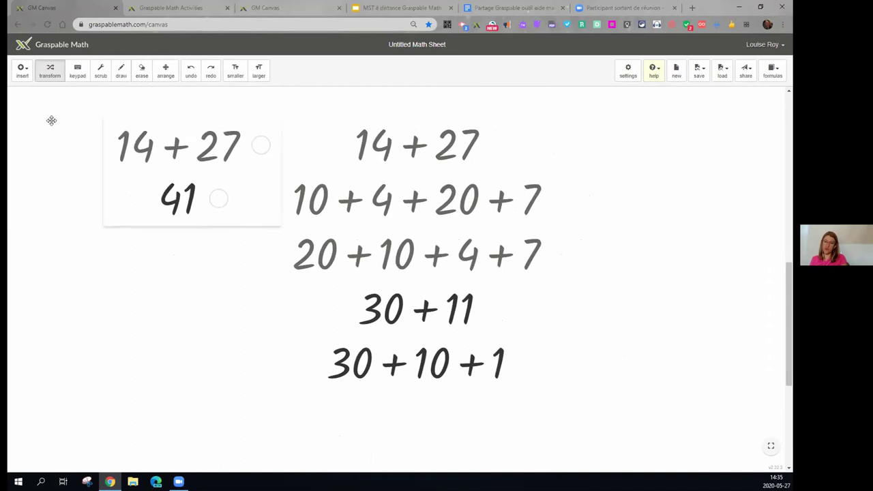
- Move both 14 + 27 derivations up and left on the canvas, and add 30 + 10 in the longer one to get 40 + 1
drag(51, 120, 39, 111)
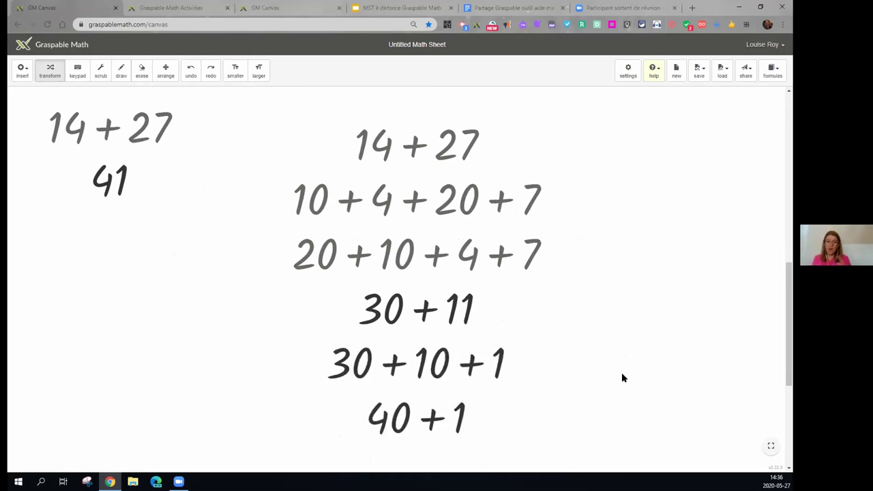
drag(288, 132, 226, 117)
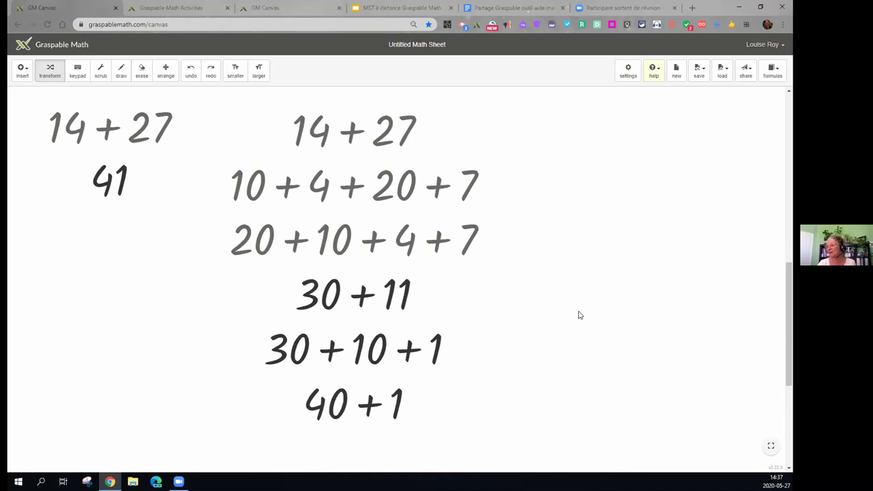
scroll(519, 315, down, 1)
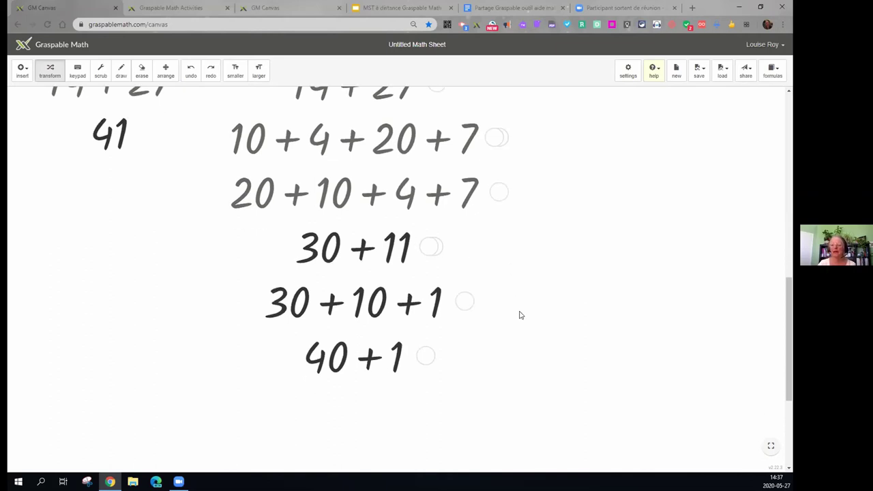
scroll(520, 315, down, 1)
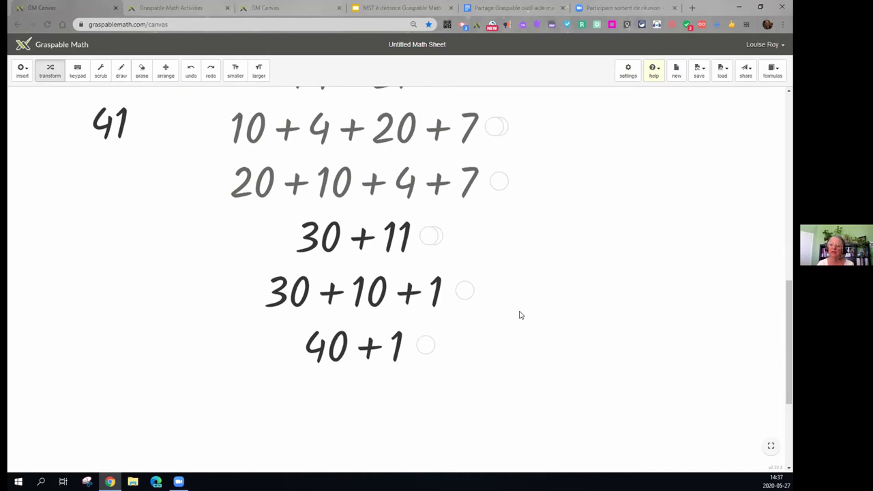
scroll(519, 316, down, 2)
scroll(520, 315, up, 3)
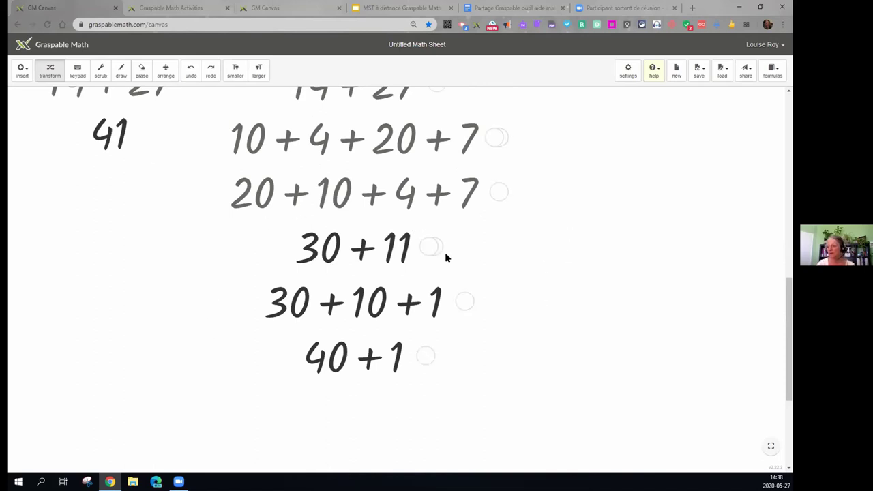
- Load the saved worksheet "Formation-2020 (primaire)" and look through its exercises
click(724, 79)
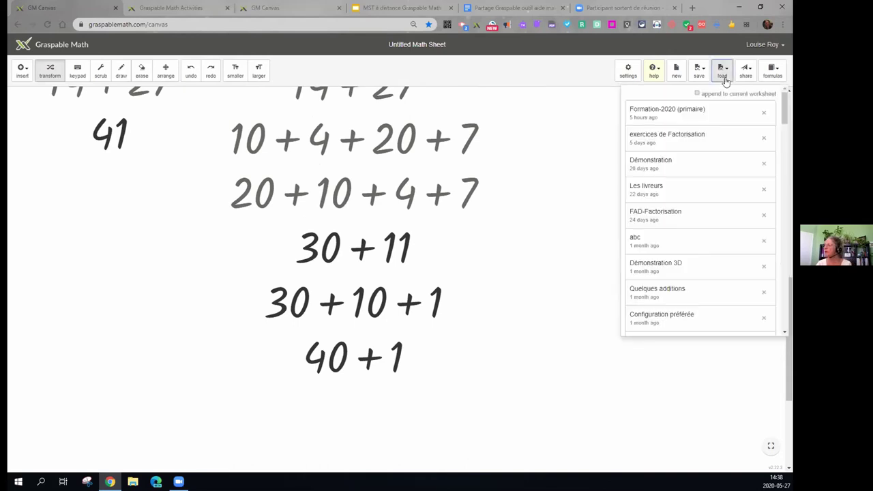
click(693, 113)
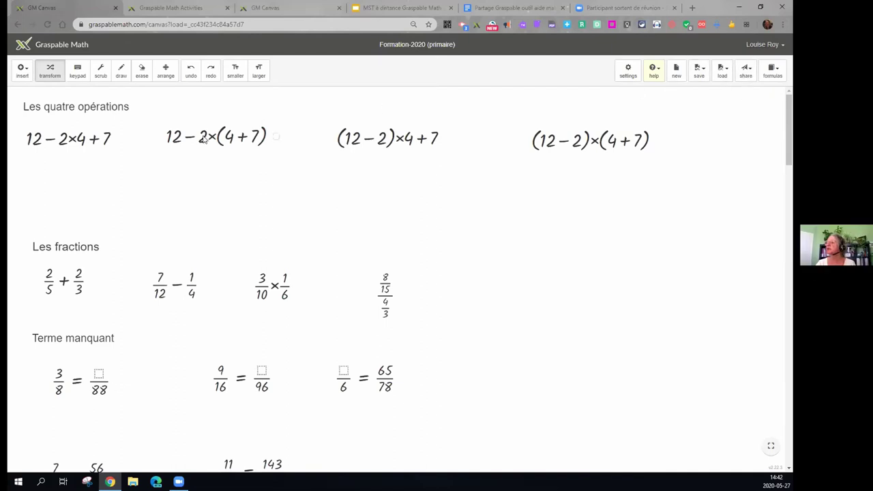
scroll(522, 185, down, 5)
scroll(522, 185, down, 4)
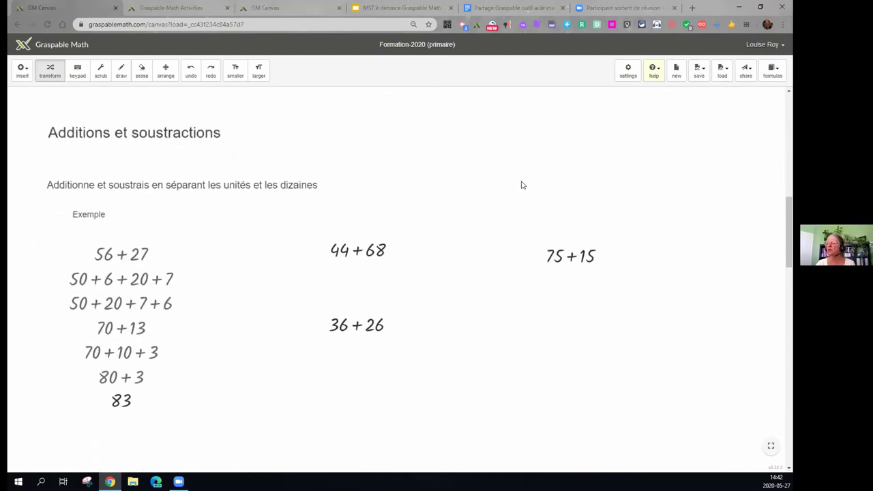
scroll(521, 179, up, 8)
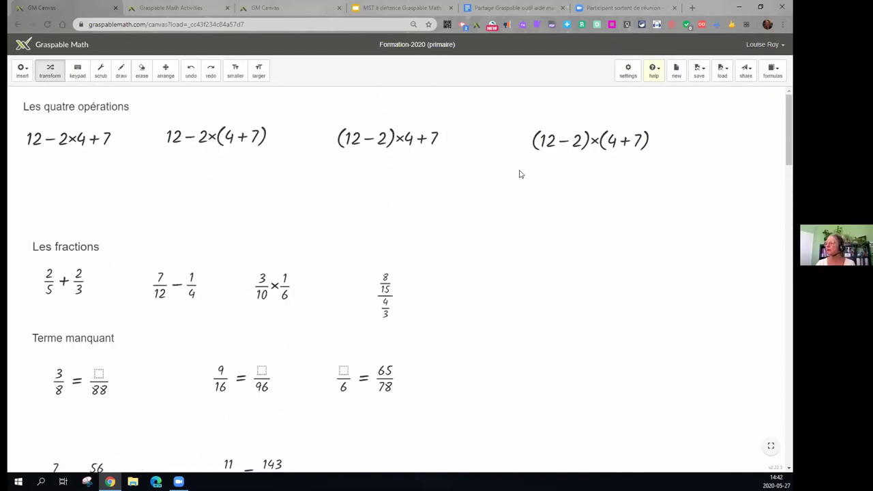
- Show the sharing link for the Formation-2020 (primaire) worksheet and select the whole address
click(744, 81)
click(632, 105)
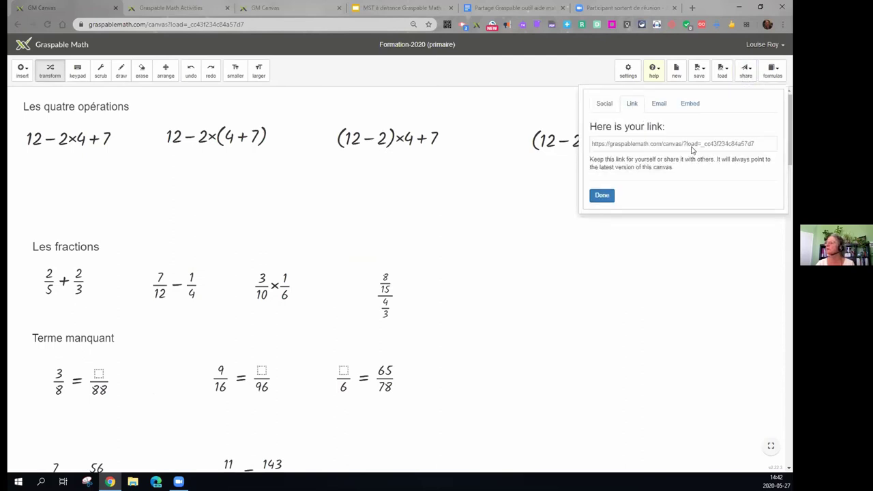
triple_click(708, 143)
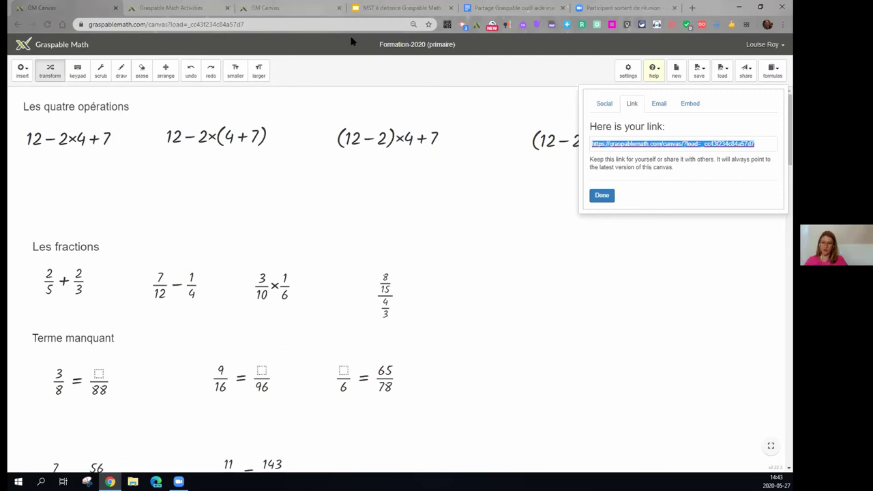
- Switch to the Google Slides presentation, review the "Présentation du canvas" and "Configuration de l'environnement" slides, and return to a Graspable Math canvas
click(372, 8)
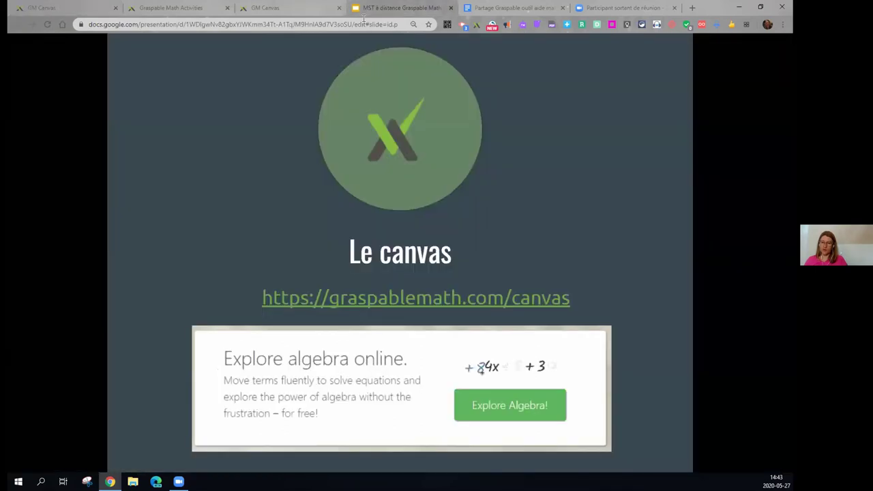
click(411, 254)
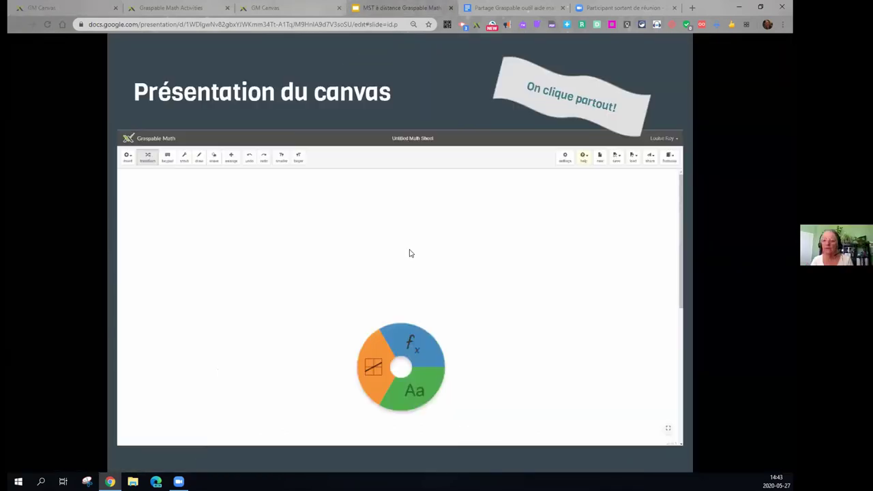
click(410, 254)
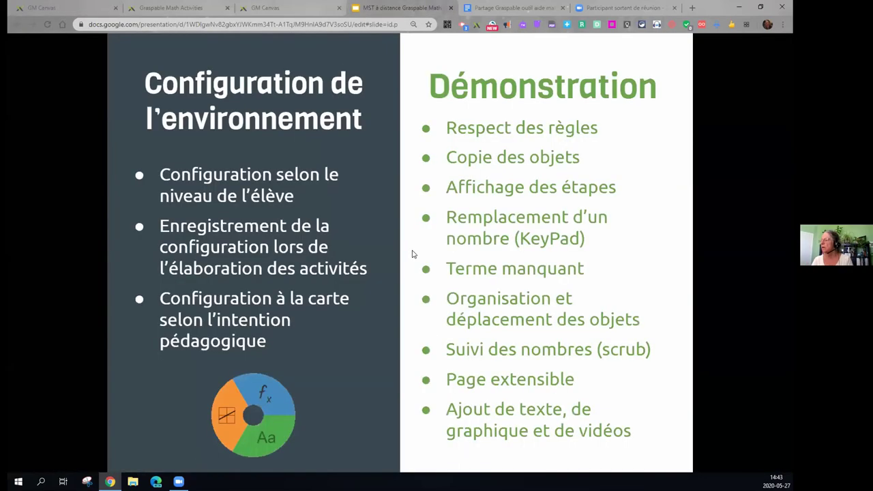
key(Left)
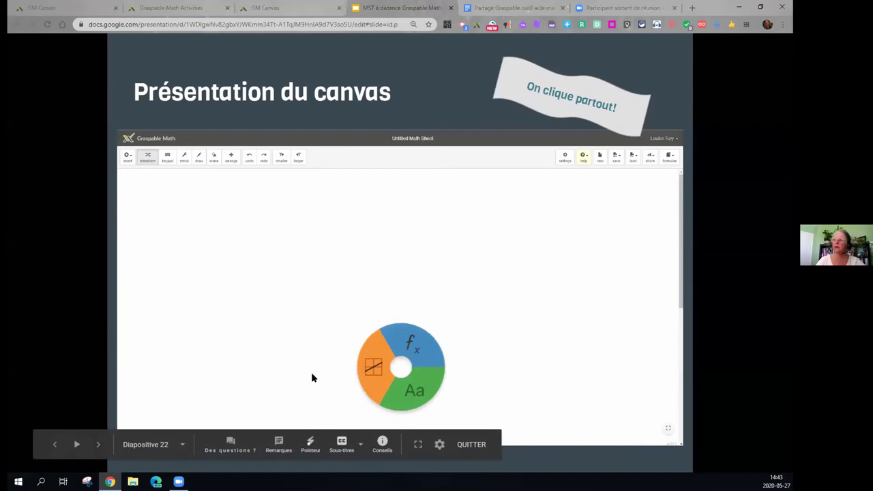
click(236, 317)
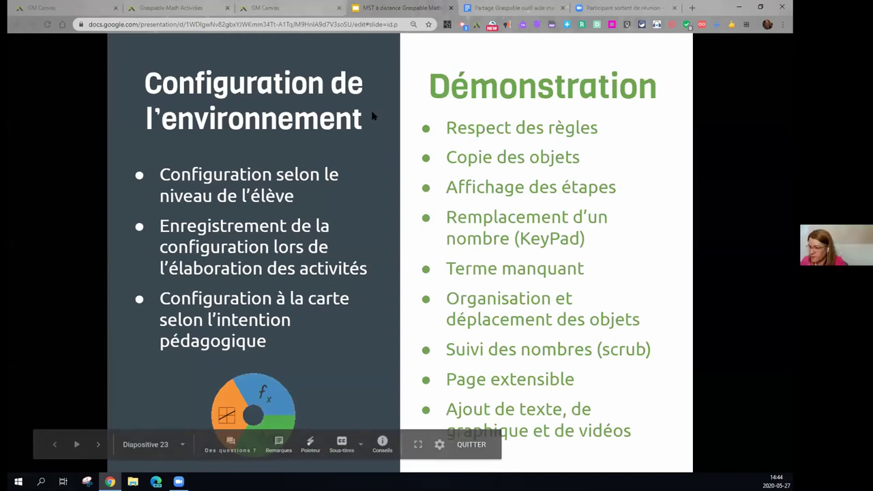
click(54, 444)
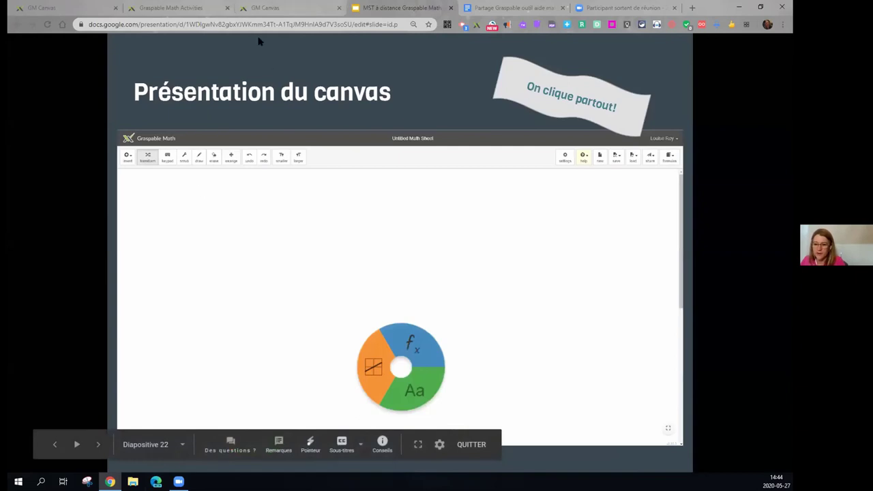
key(ctrl+shift+Tab)
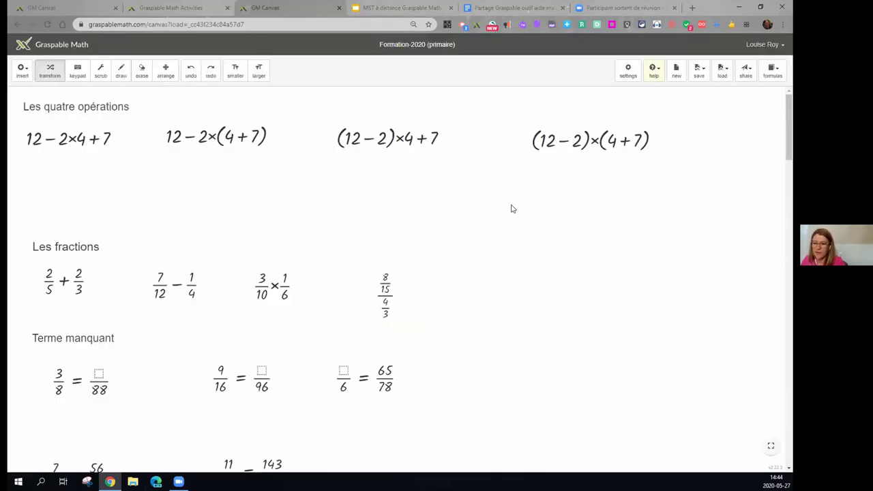